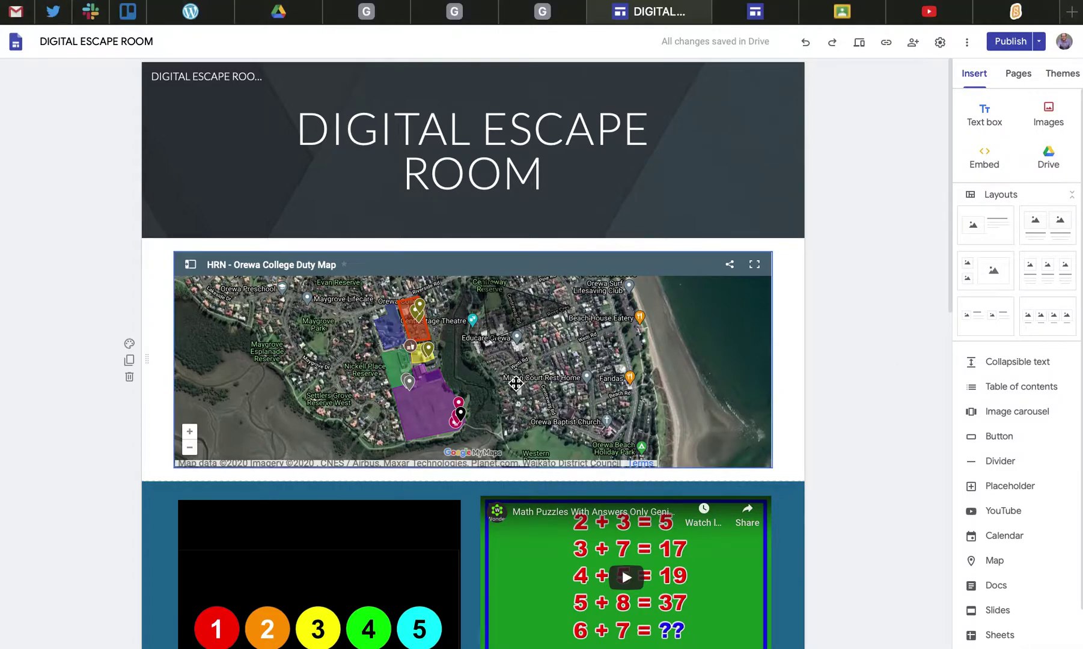
# Step: In the editor, check the map, numbered-circles puzzle and escape-code form embeds
pyautogui.click(497, 375)
pyautogui.moveTo(496, 375); pyautogui.dragTo(483, 369)
pyautogui.scroll(-5, 880, 400)
pyautogui.scroll(2, 880, 401)
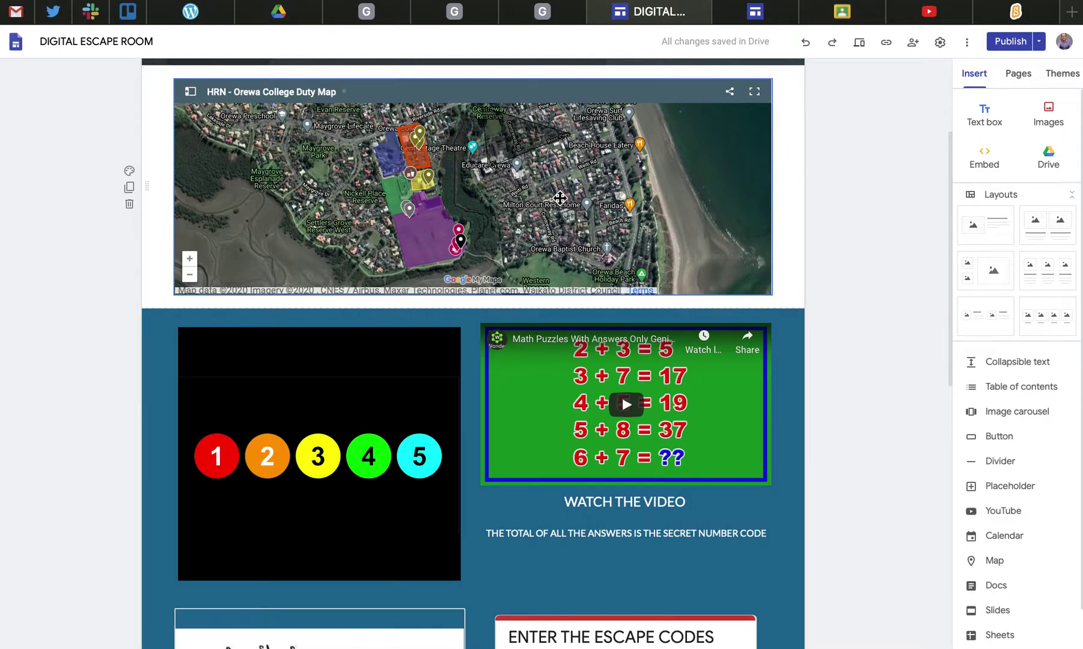
pyautogui.click(413, 467)
pyautogui.scroll(-2, 378, 481)
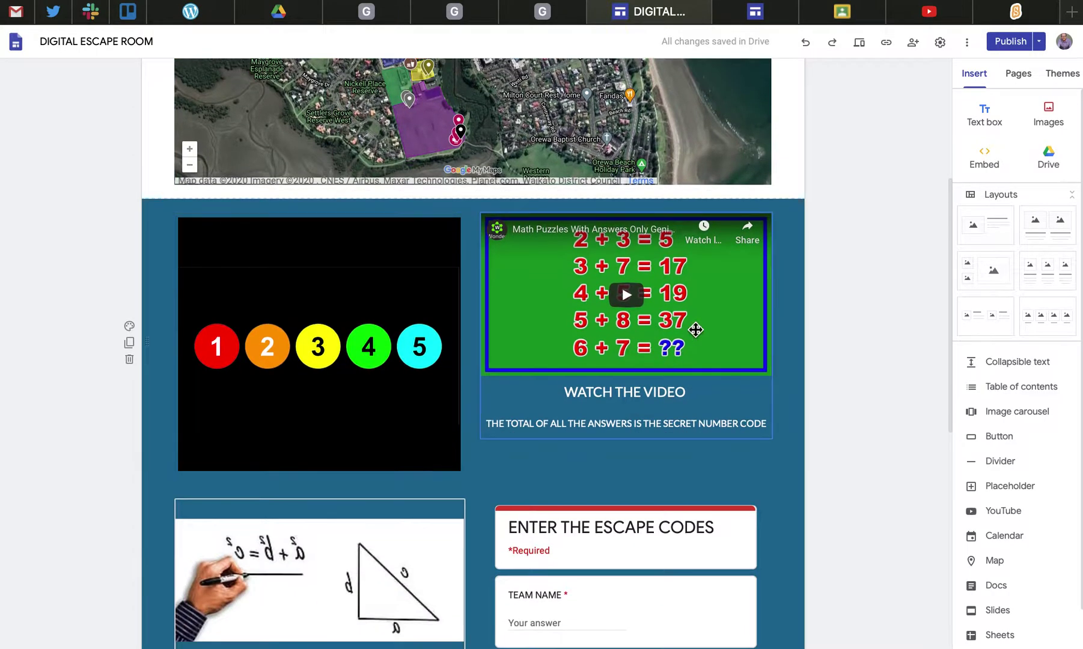
pyautogui.scroll(-1, 719, 317)
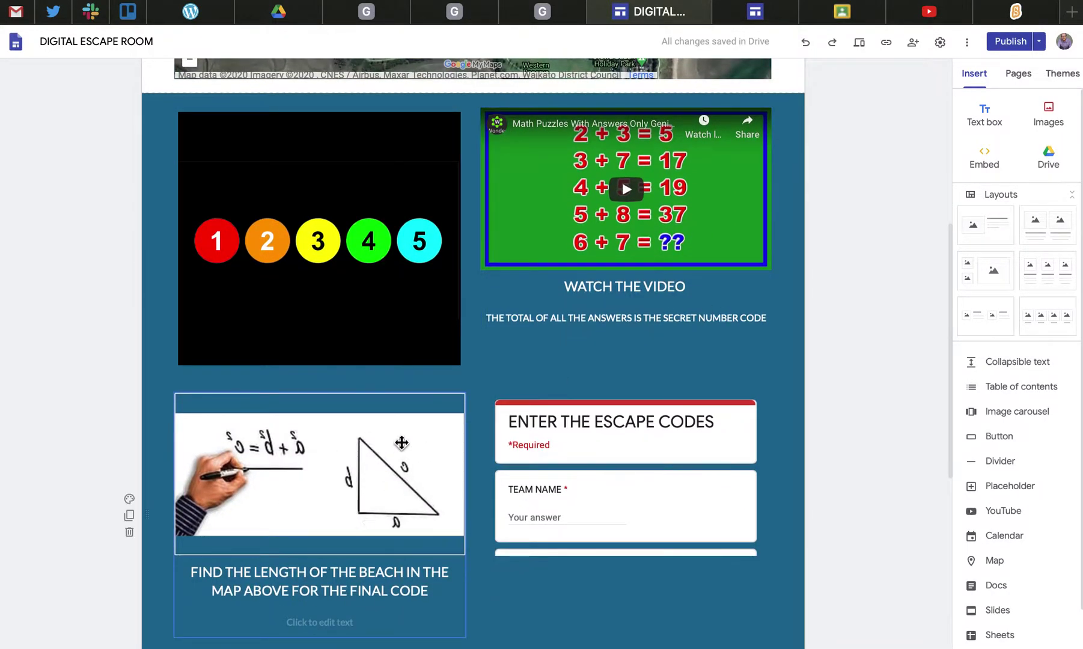
pyautogui.scroll(-1, 685, 503)
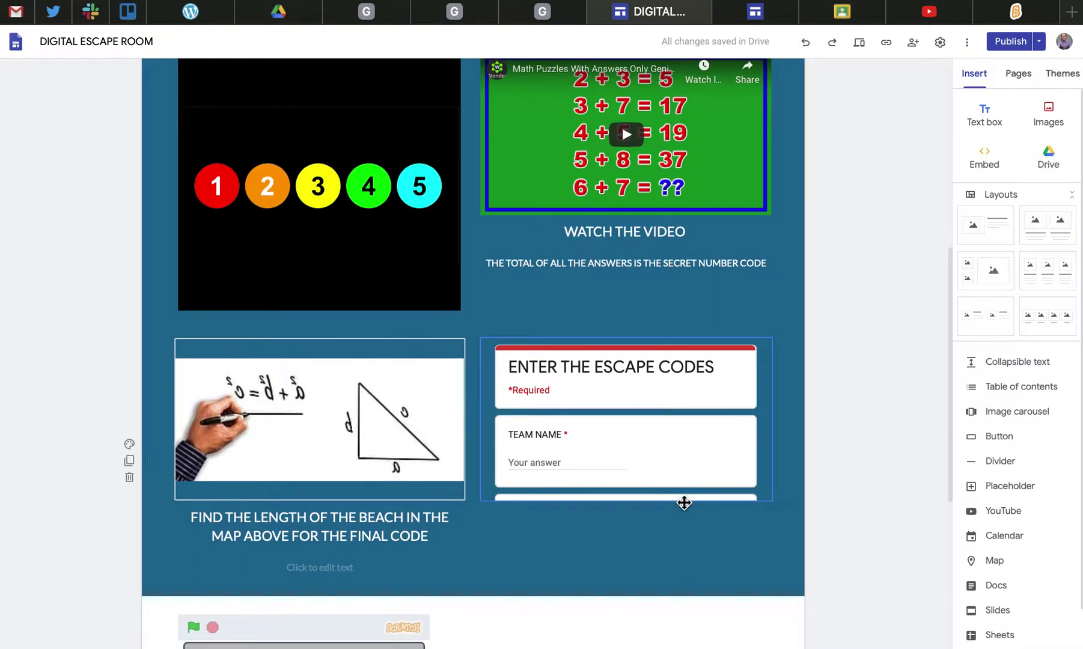
pyautogui.scroll(-1, 706, 449)
pyautogui.click(705, 447)
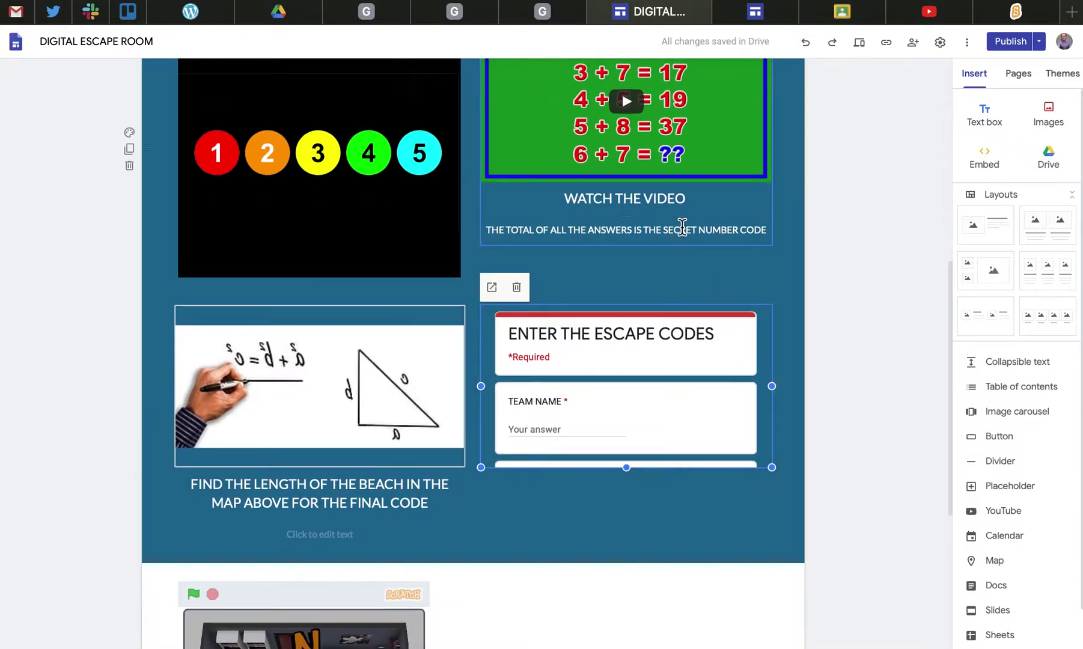
# Step: On the published site, try The Film Code and The Puzzle Code fields, then return to the map
pyautogui.click(757, 11)
pyautogui.scroll(-5, 666, 409)
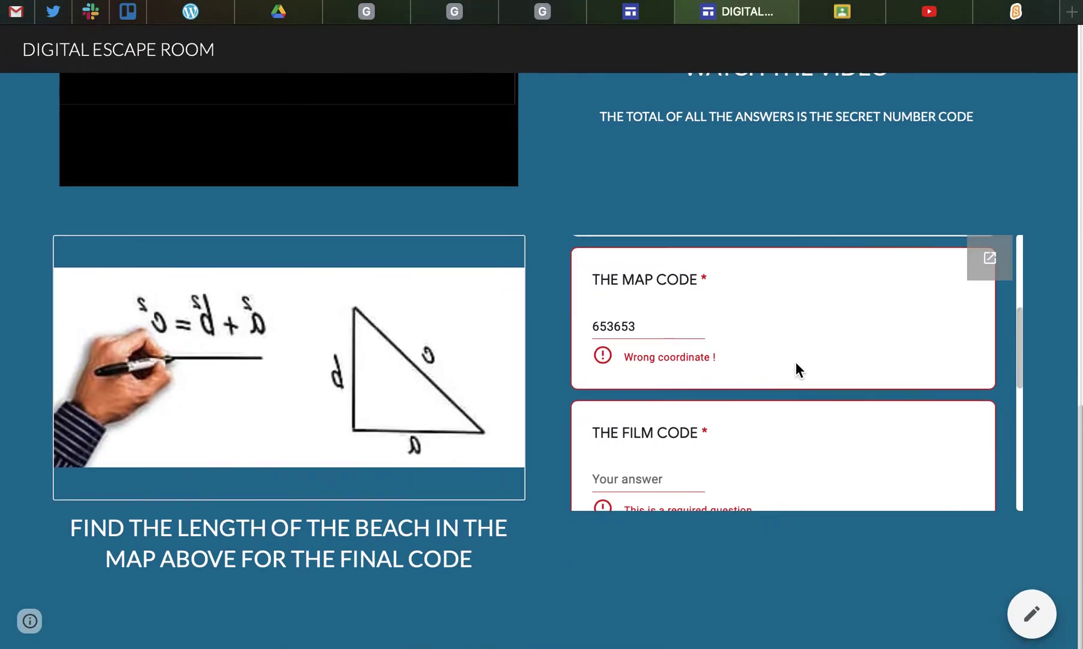
pyautogui.scroll(-3, 795, 362)
pyautogui.click(667, 301)
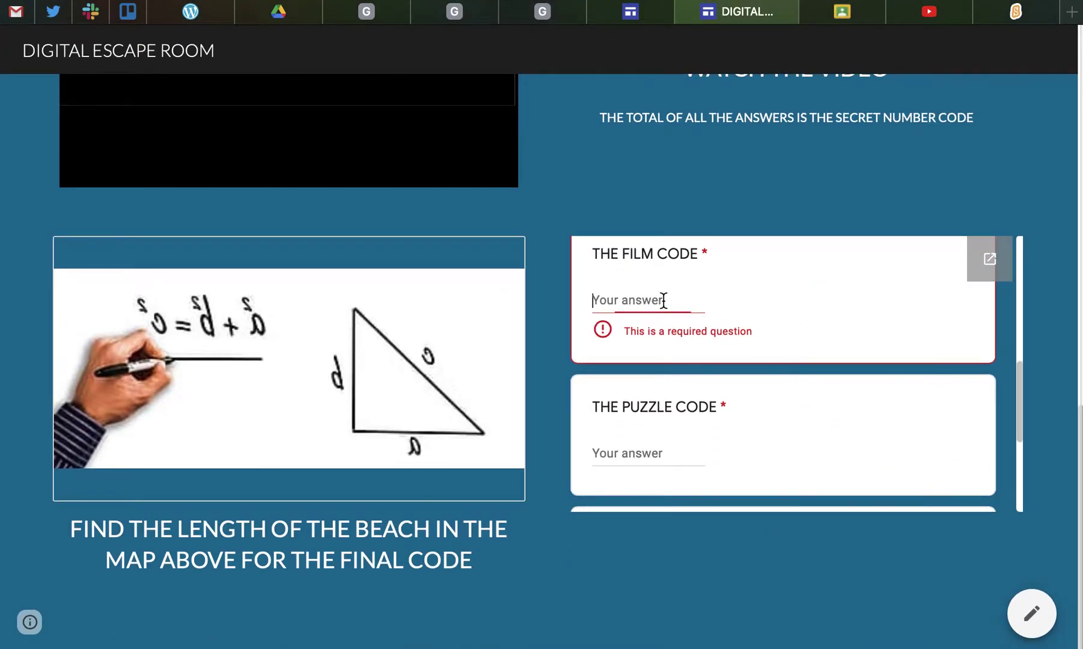
pyautogui.click(653, 445)
pyautogui.scroll(-3, 689, 446)
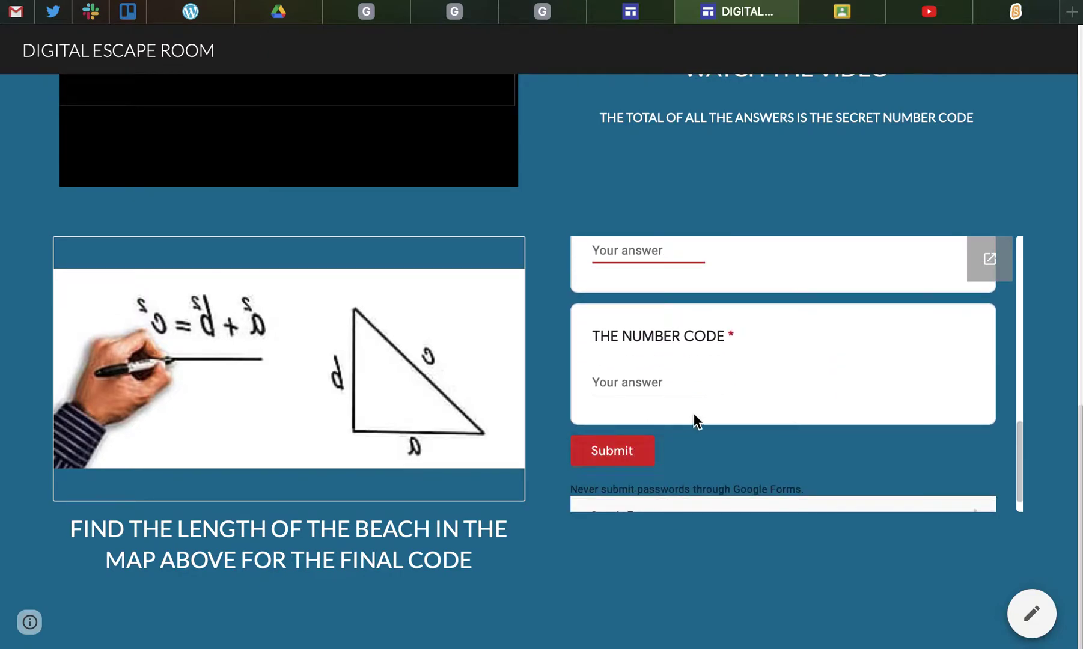
pyautogui.scroll(15, 700, 403)
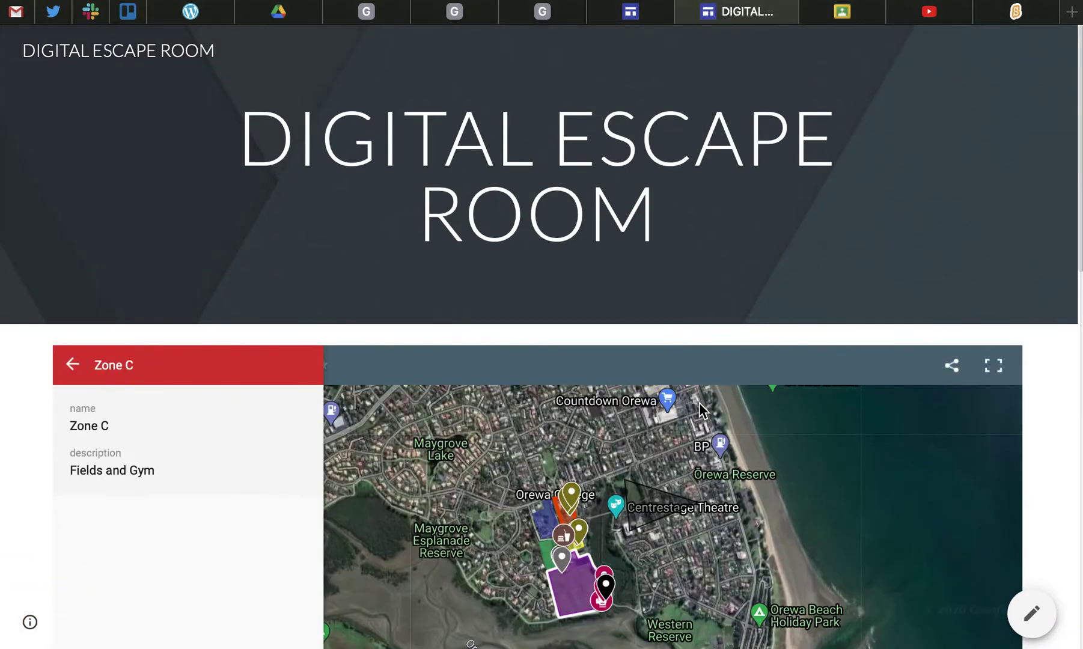
pyautogui.scroll(3, 699, 403)
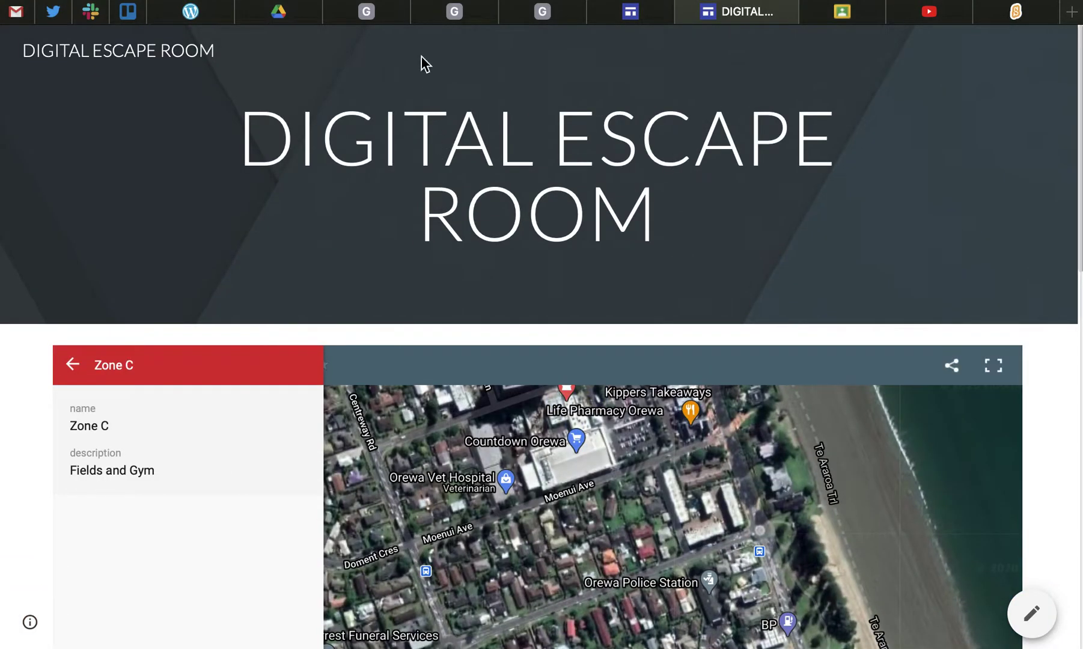
# Step: Find Google My Maps under More in Drive's New menu, then return to the Untitled map
pyautogui.click(368, 17)
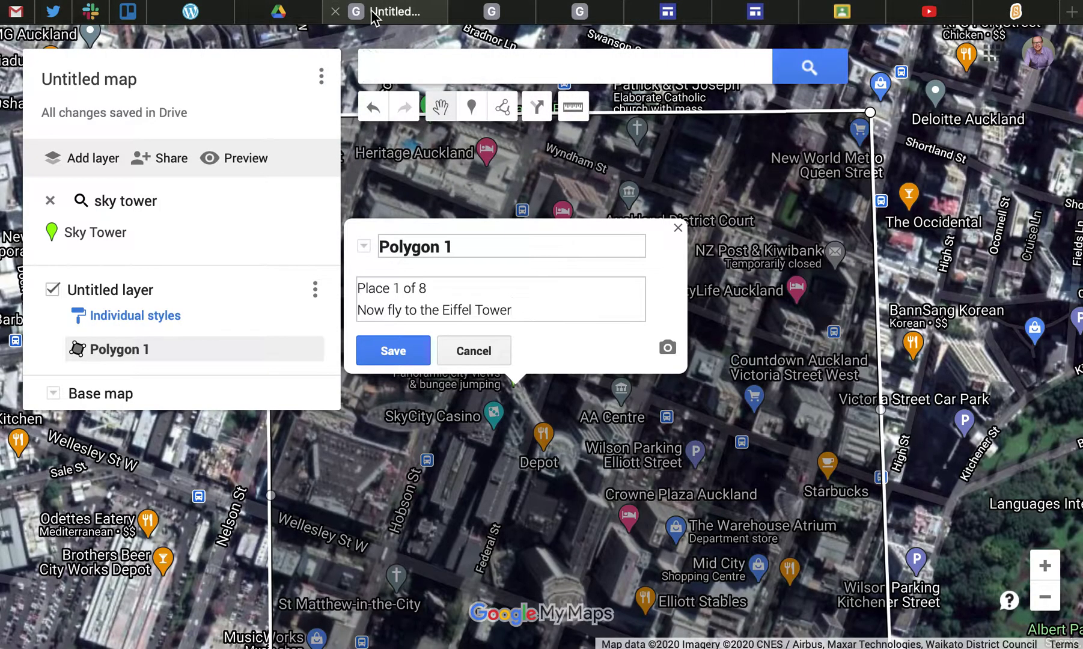
pyautogui.click(292, 14)
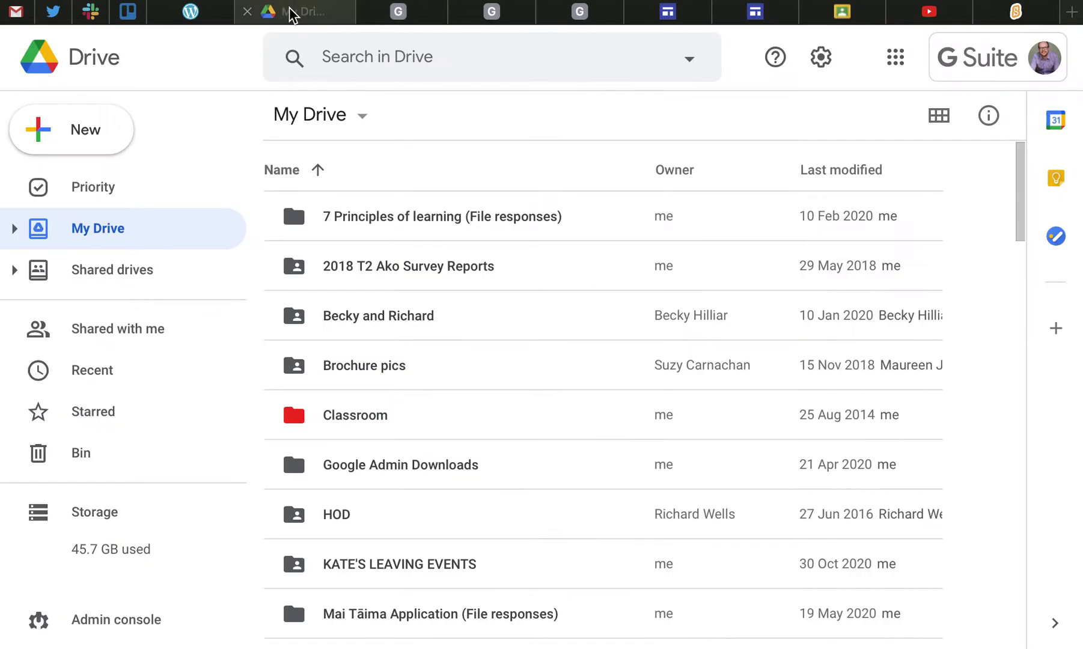
pyautogui.click(81, 135)
pyautogui.moveTo(185, 411)
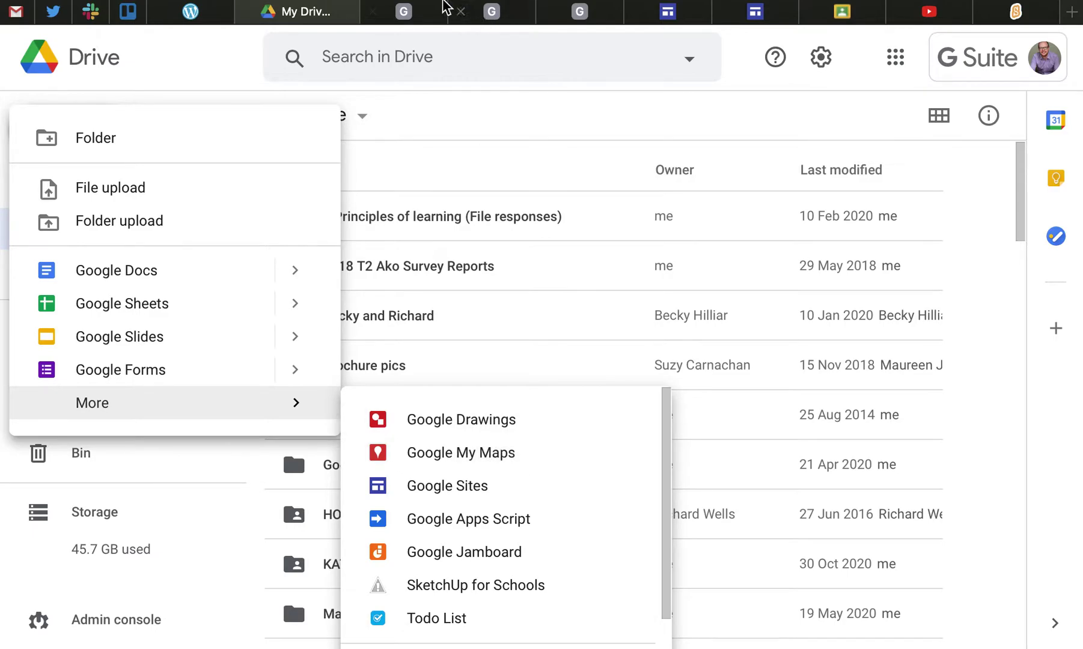
pyautogui.click(411, 18)
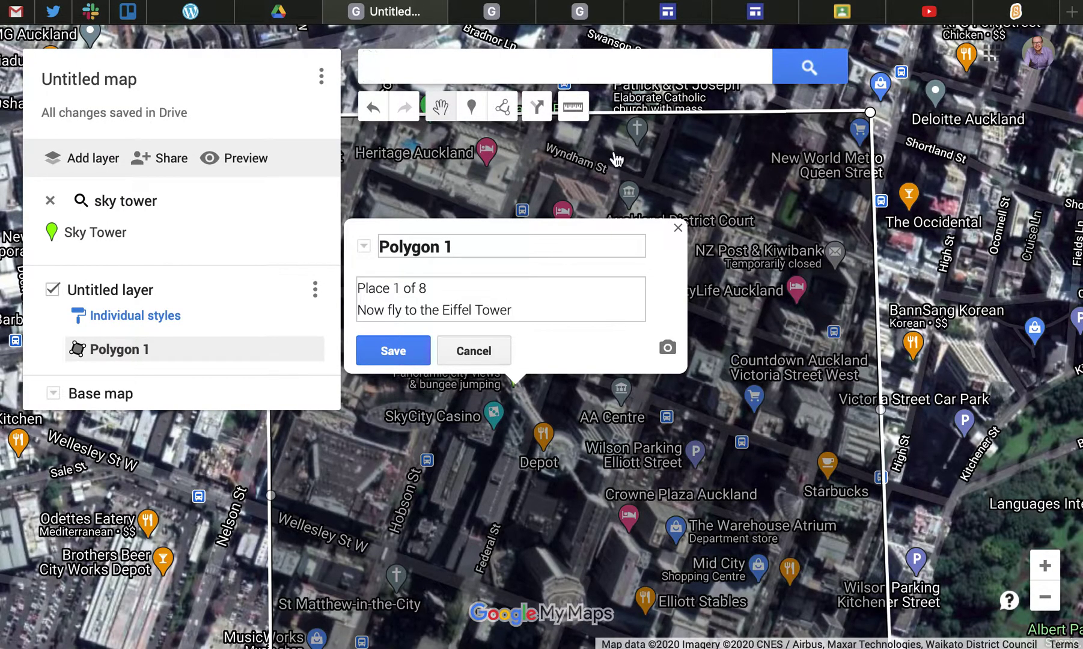
# Step: Move from the Polygon 1 map view to the ESCAPE MOVIE CLUE presentation
pyautogui.click(515, 13)
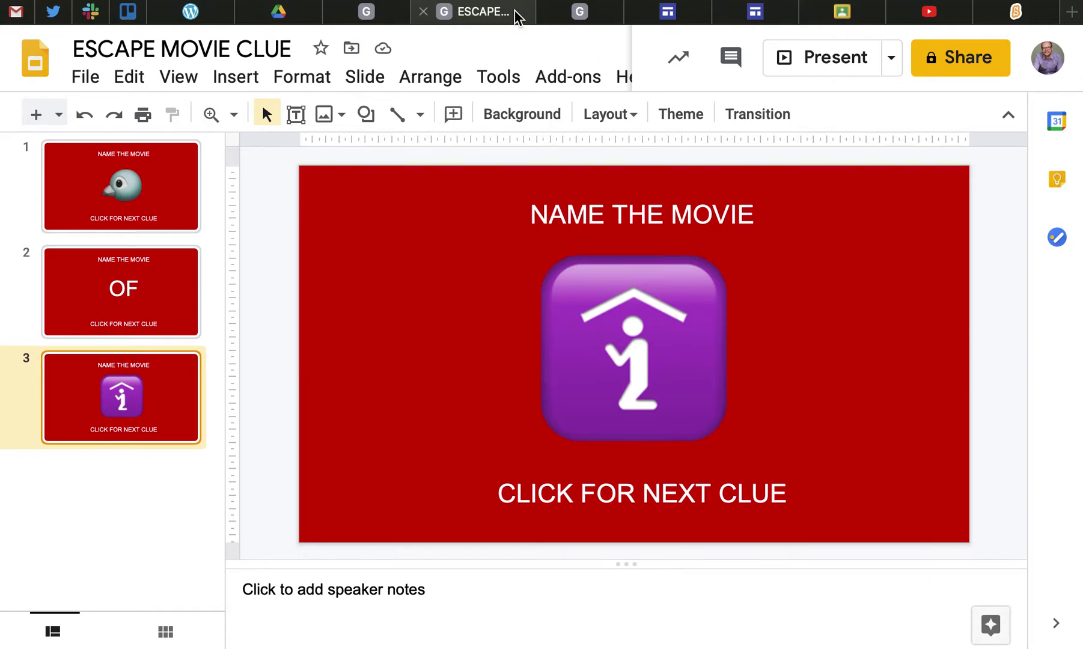
# Step: Review the bird, OF and purple-icon movie clue slides, then bring up NUMBER PUZZLE
pyautogui.click(160, 160)
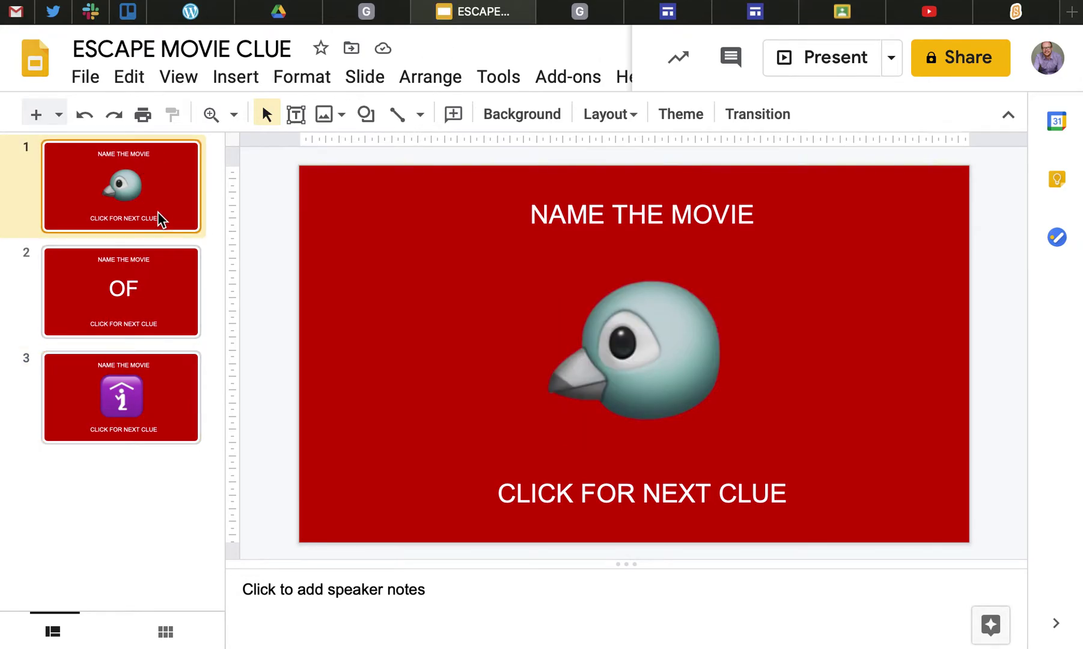
pyautogui.click(164, 293)
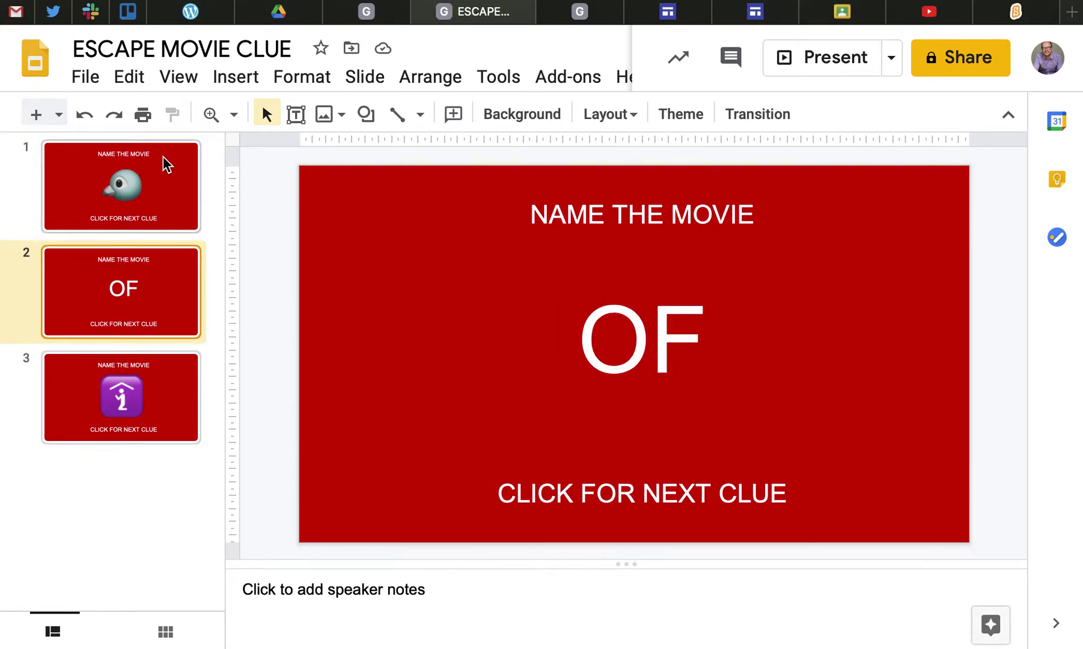
pyautogui.click(165, 160)
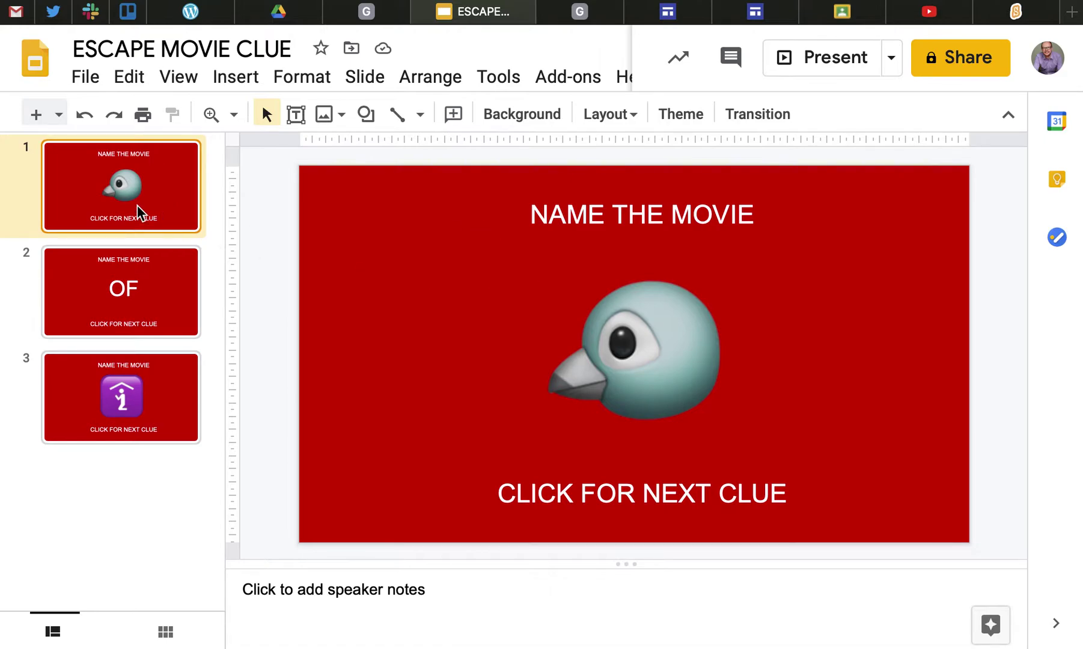
pyautogui.click(140, 334)
pyautogui.click(150, 433)
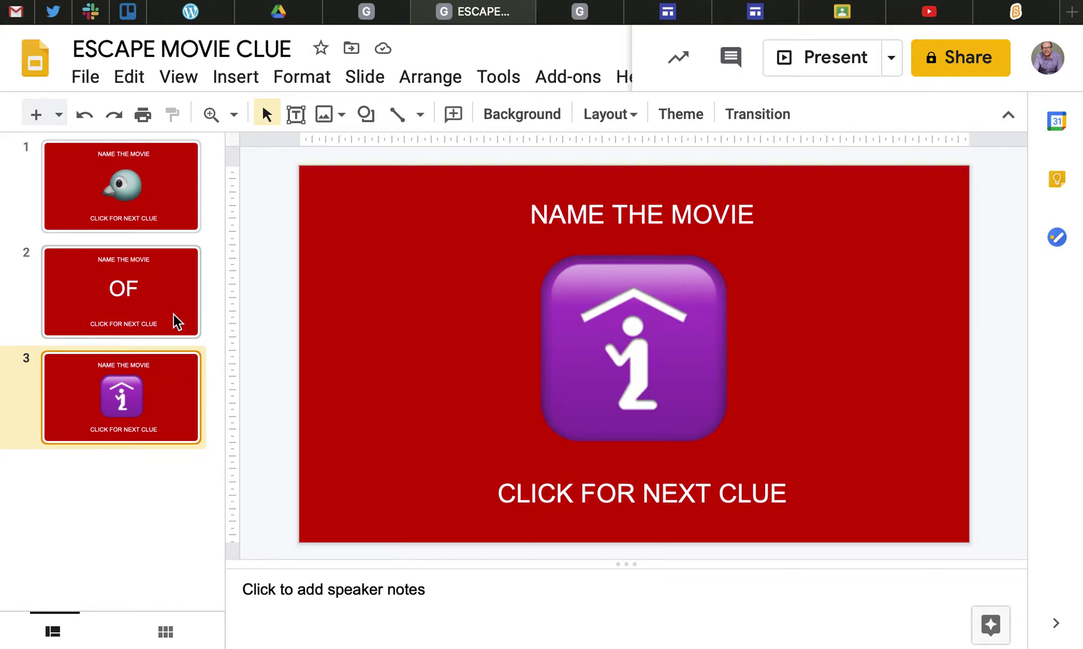
pyautogui.click(152, 204)
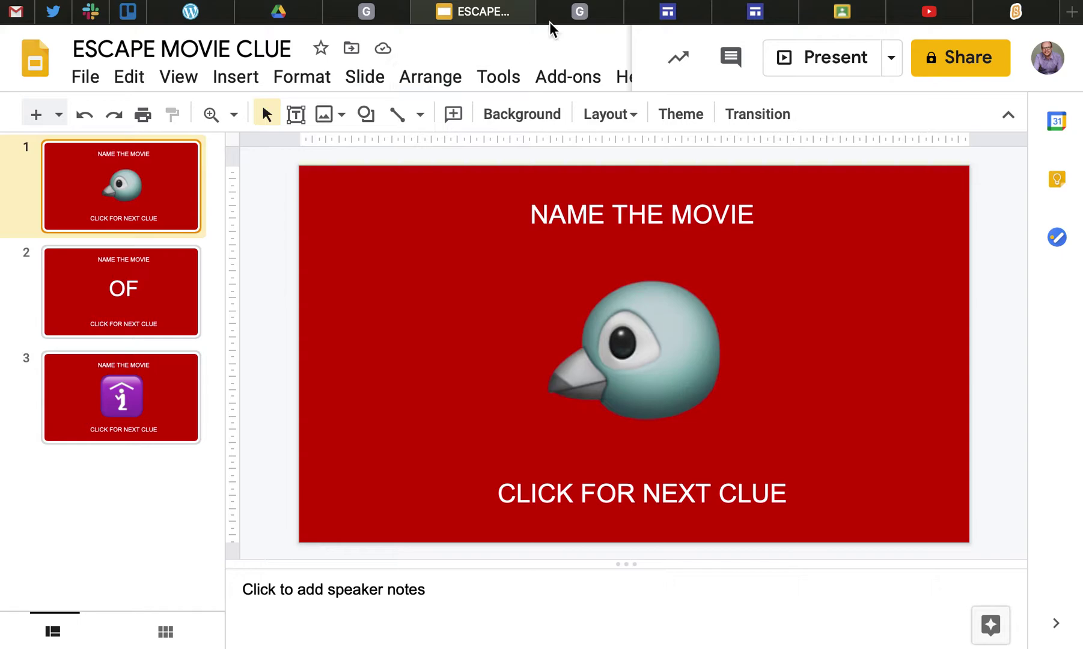
pyautogui.click(586, 12)
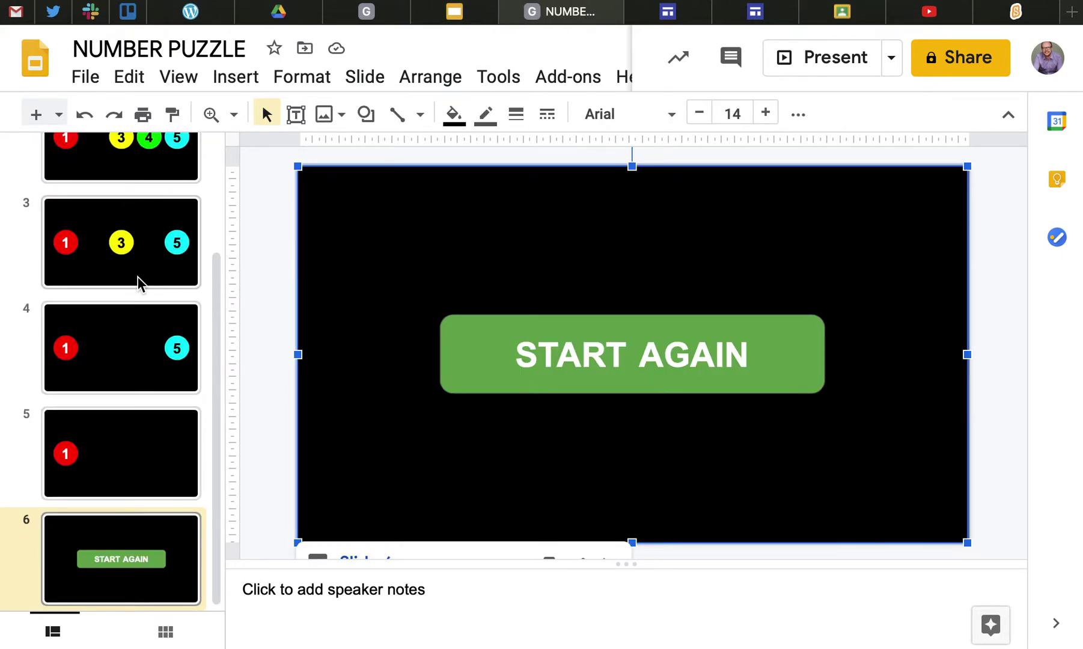
# Step: Inspect slide 1 of NUMBER PUZZLE and its full-slide image of five numbered circles
pyautogui.scroll(3, 138, 283)
pyautogui.click(137, 213)
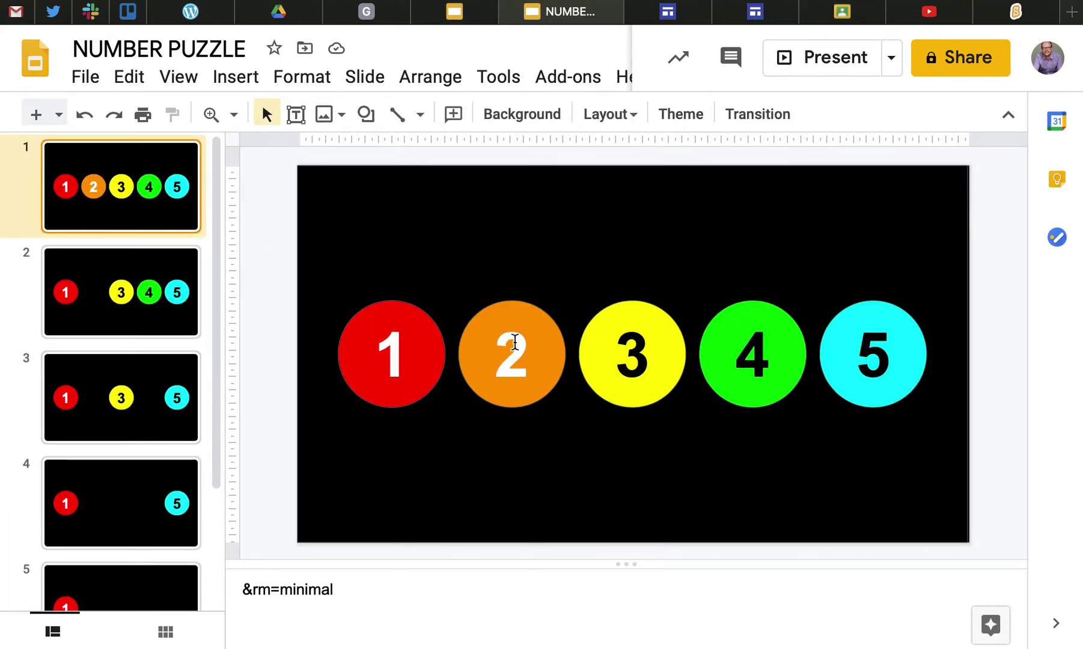
pyautogui.click(510, 255)
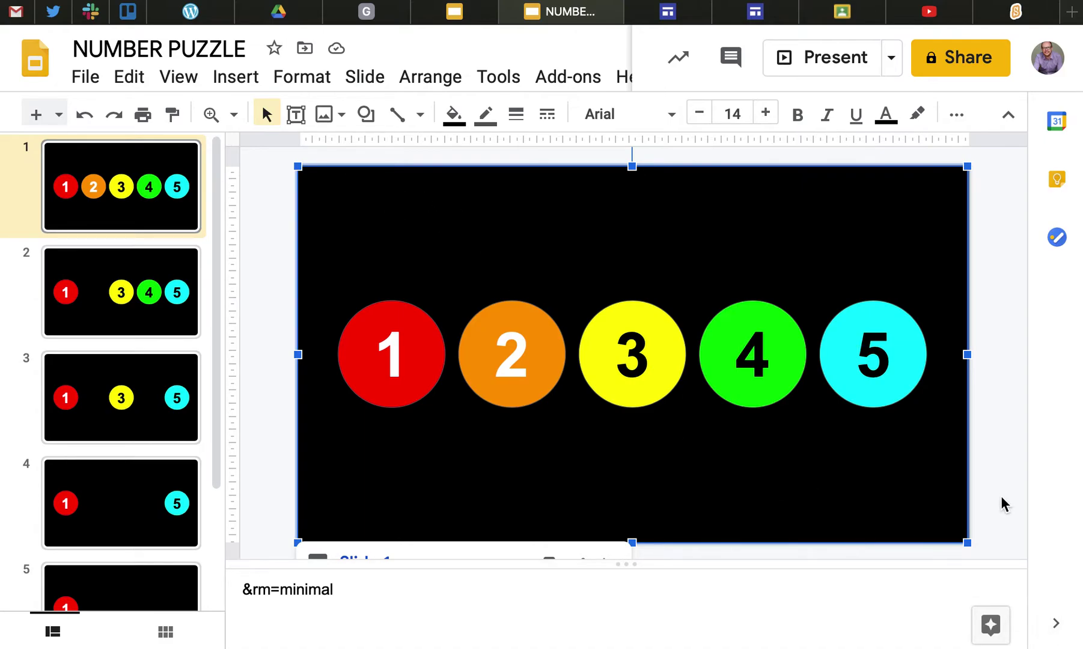
pyautogui.press('pagedown')
pyautogui.press('pageup')
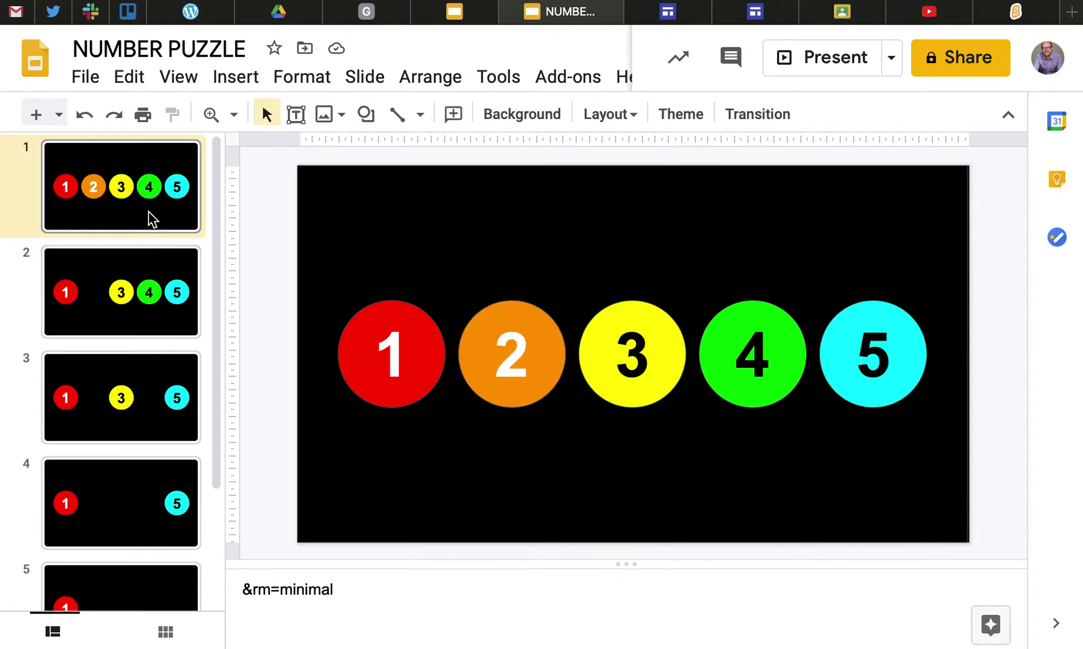
pyautogui.click(560, 250)
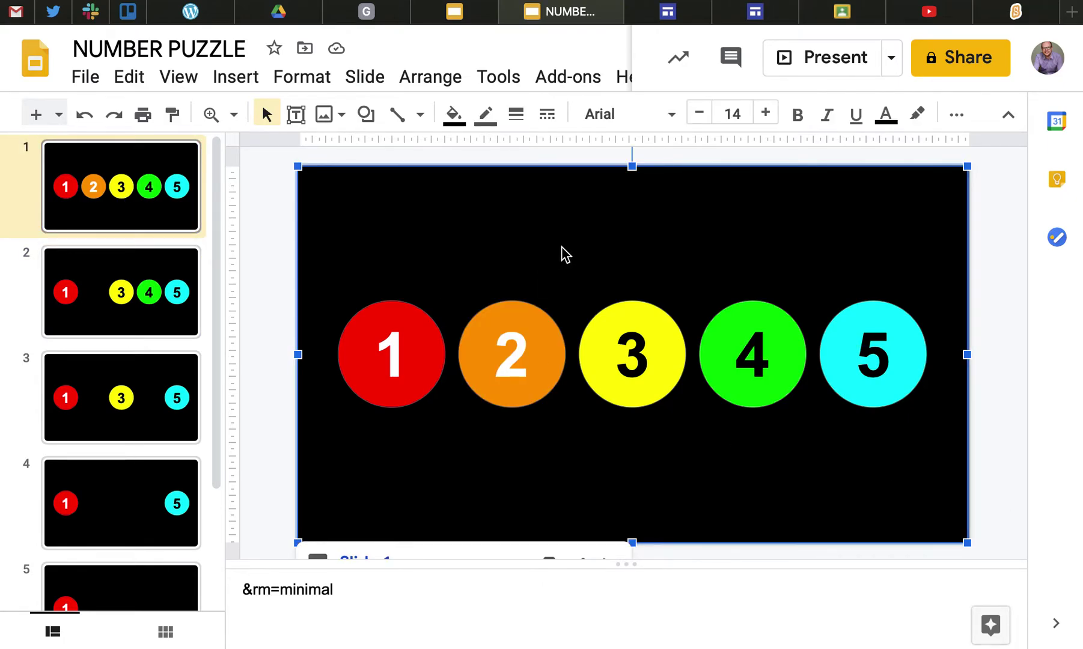
pyautogui.click(282, 256)
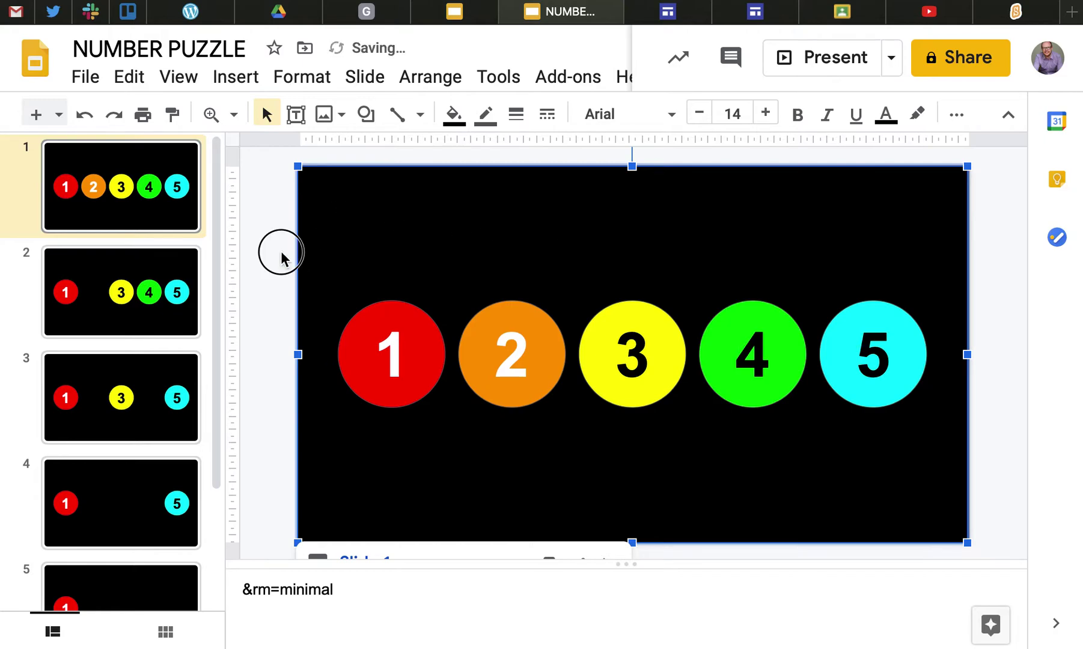
# Step: Check the slide links on the red 1, orange 2 and yellow 3 circles, then view slide 2
pyautogui.click(398, 367)
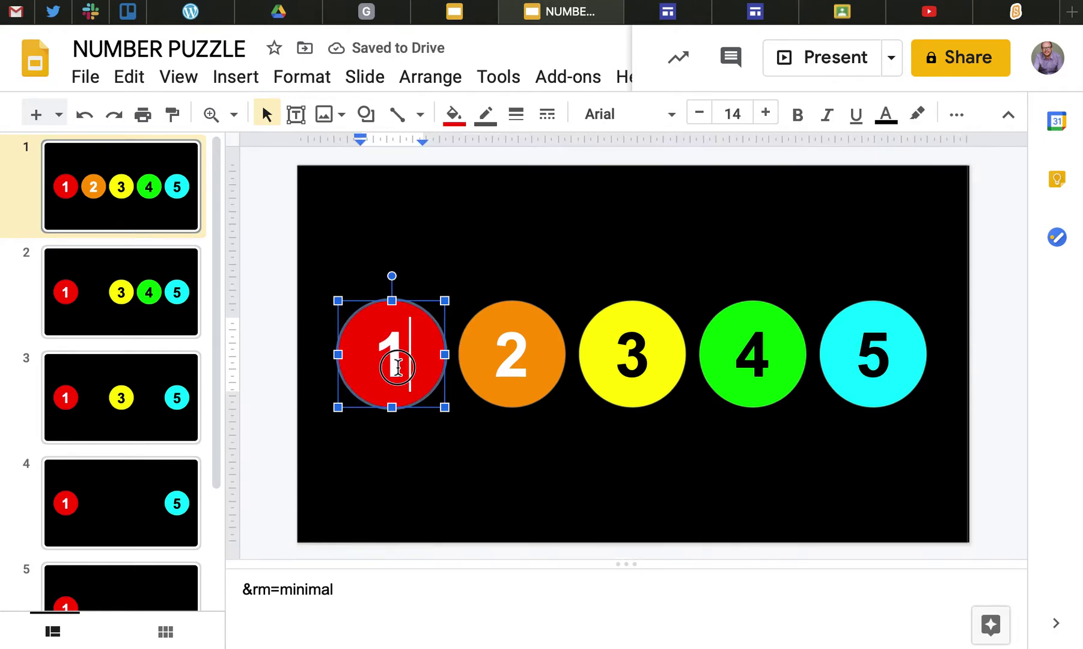
pyautogui.rightClick(443, 378)
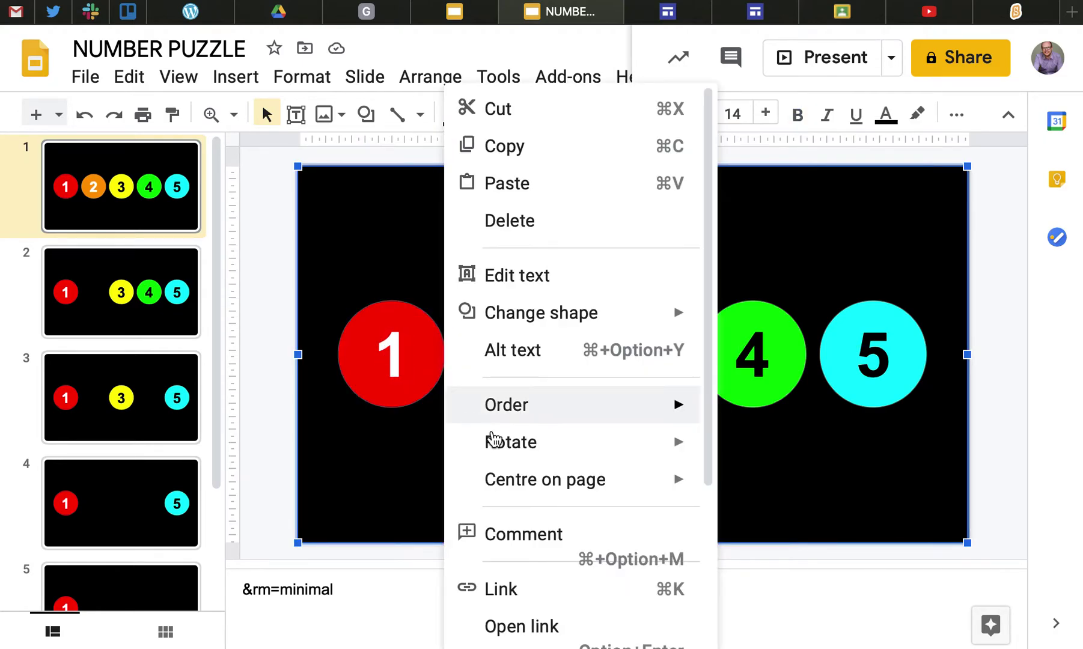
pyautogui.click(432, 386)
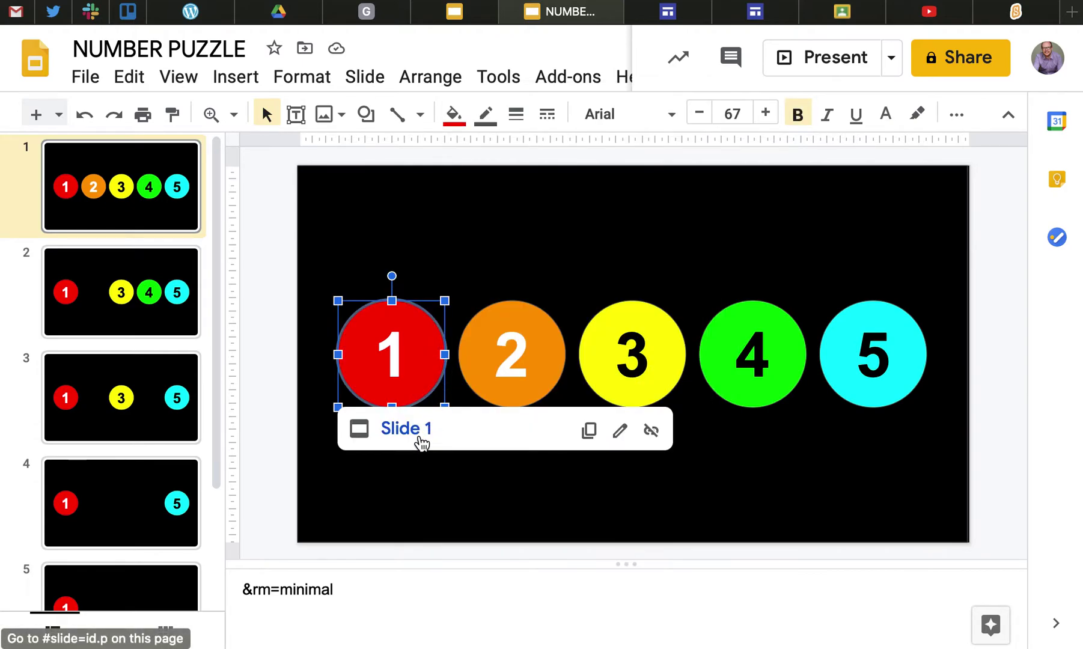
pyautogui.click(561, 362)
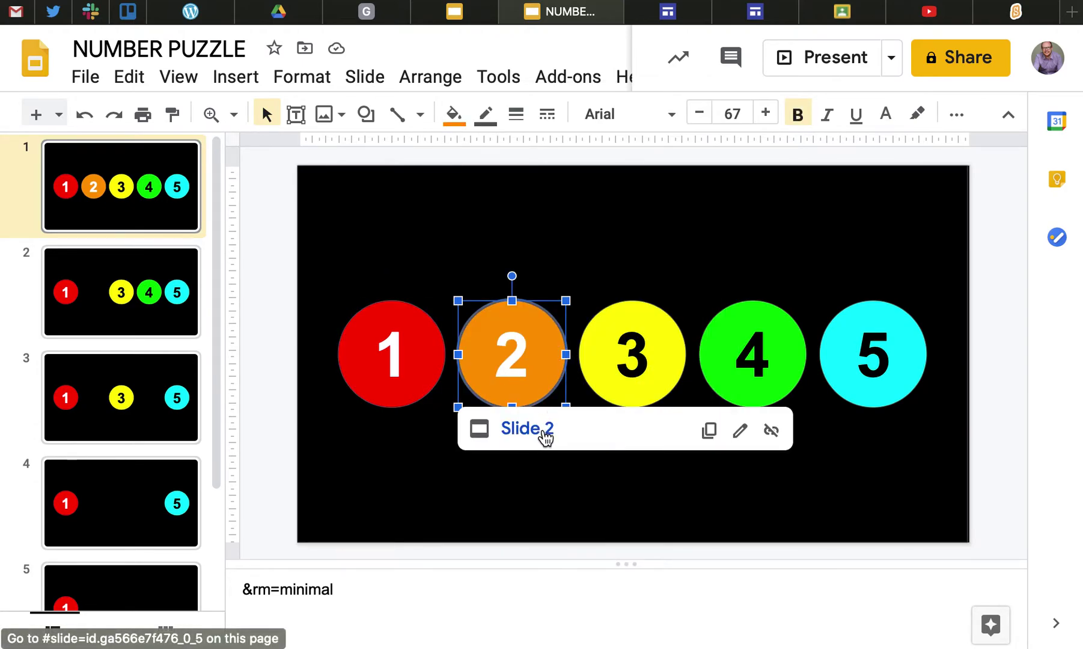
pyautogui.click(674, 367)
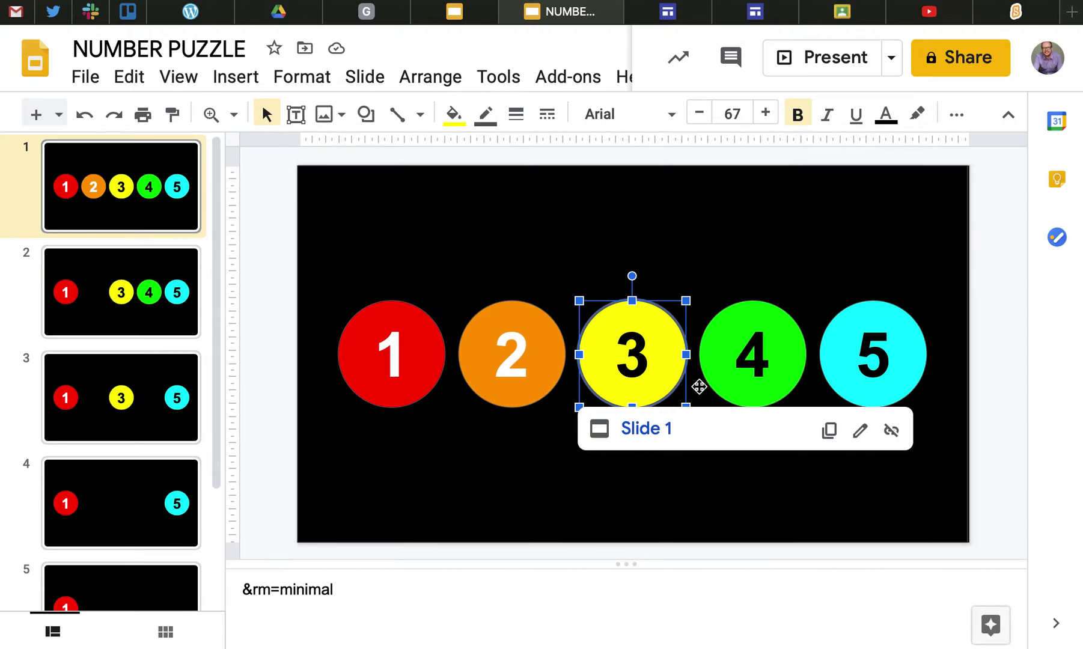
pyautogui.click(528, 278)
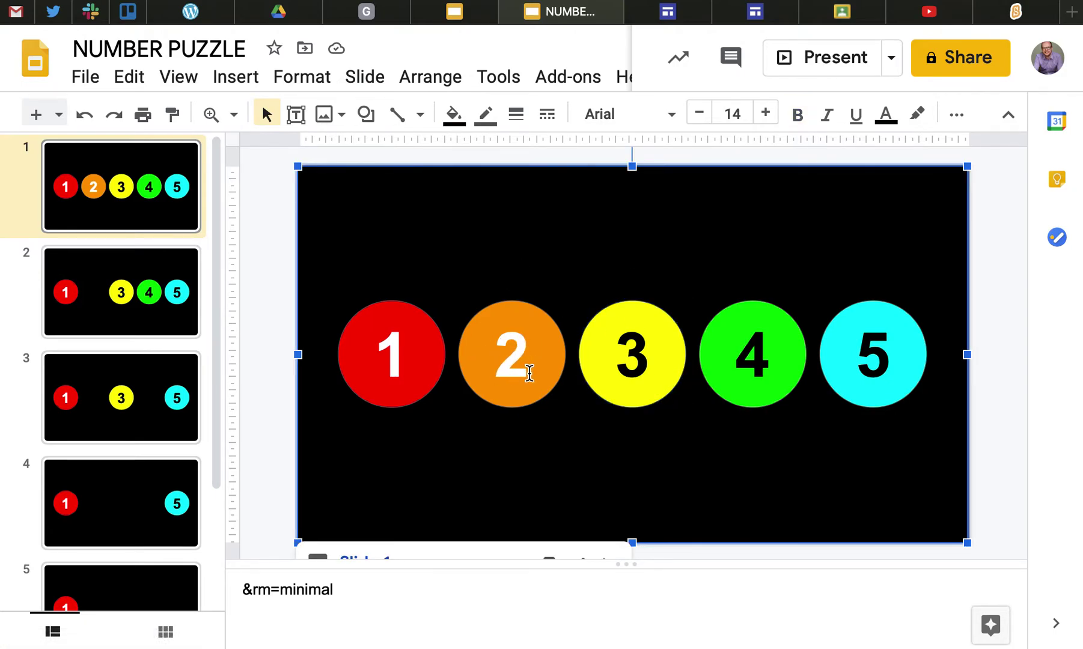
pyautogui.click(75, 304)
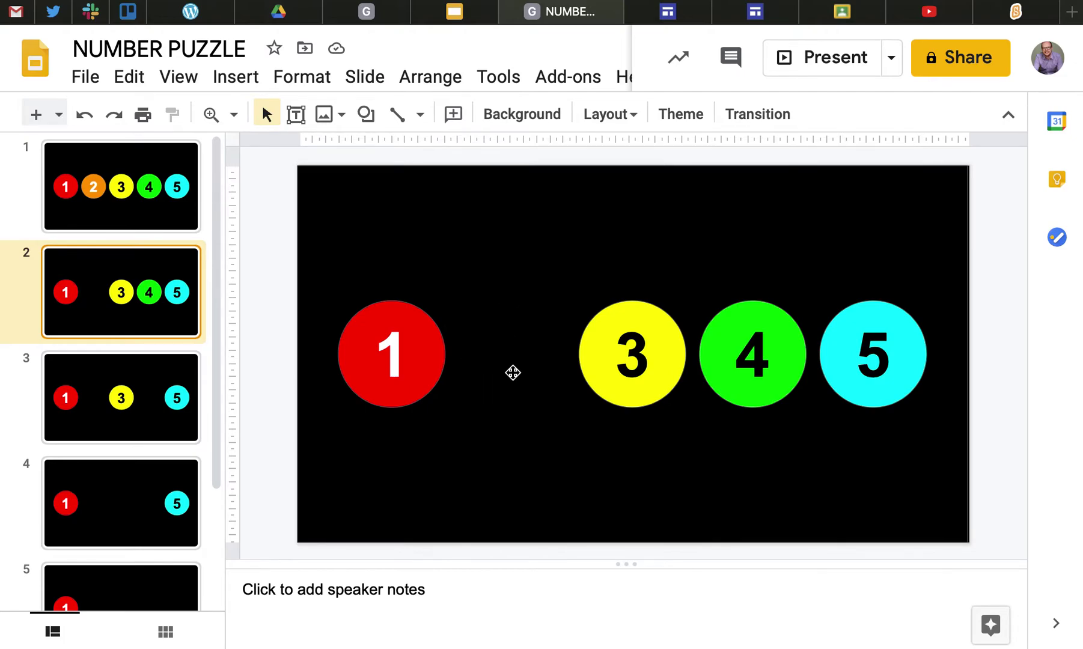
pyautogui.click(497, 222)
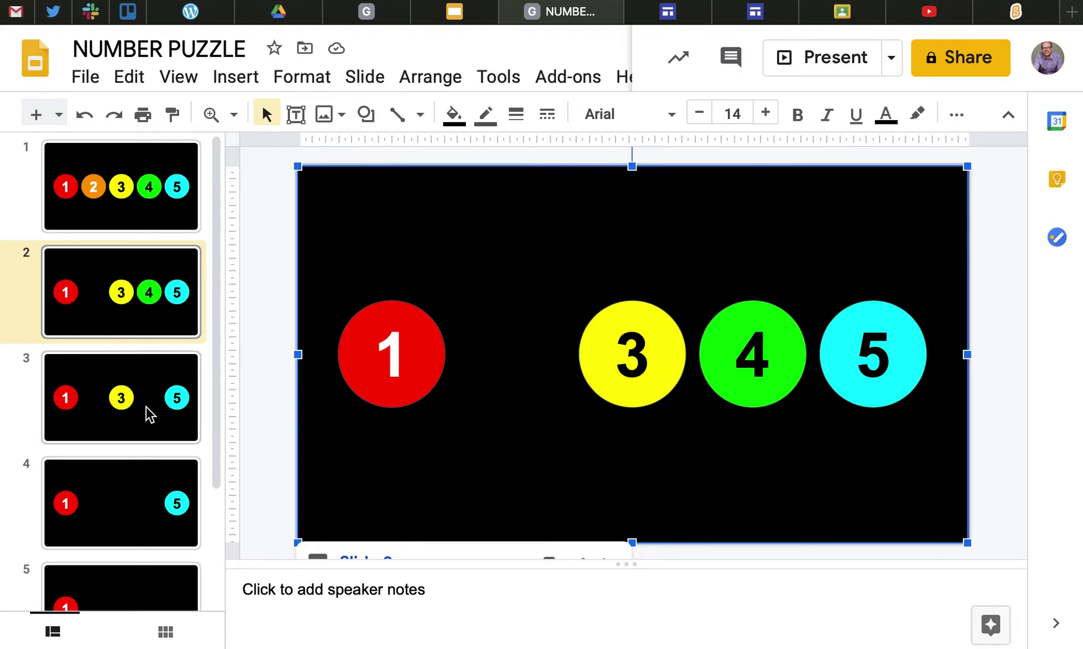
# Step: View slide 5 and the final START AGAIN slide, then go to the YouTube campus tour
pyautogui.scroll(-2, 139, 279)
pyautogui.scroll(-2, 150, 430)
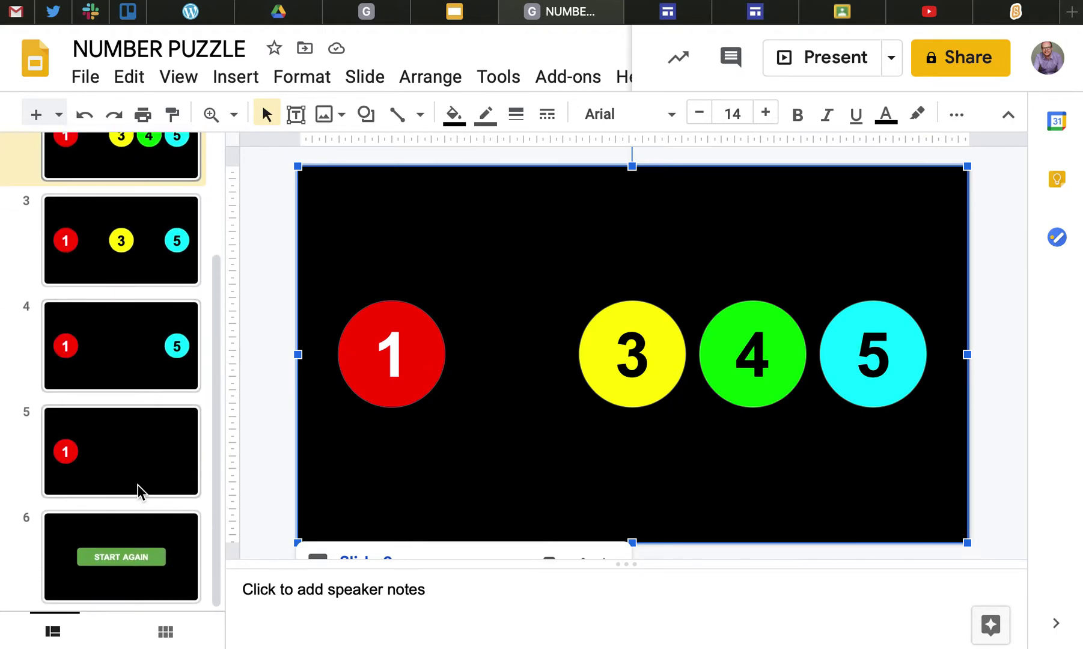
pyautogui.click(156, 446)
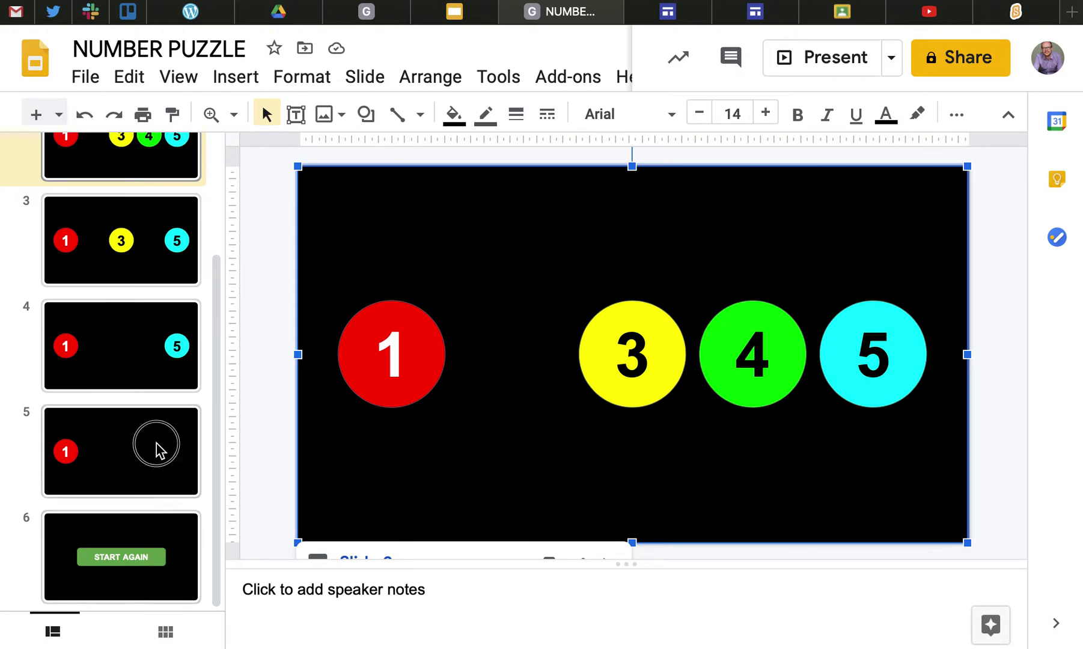
pyautogui.click(150, 553)
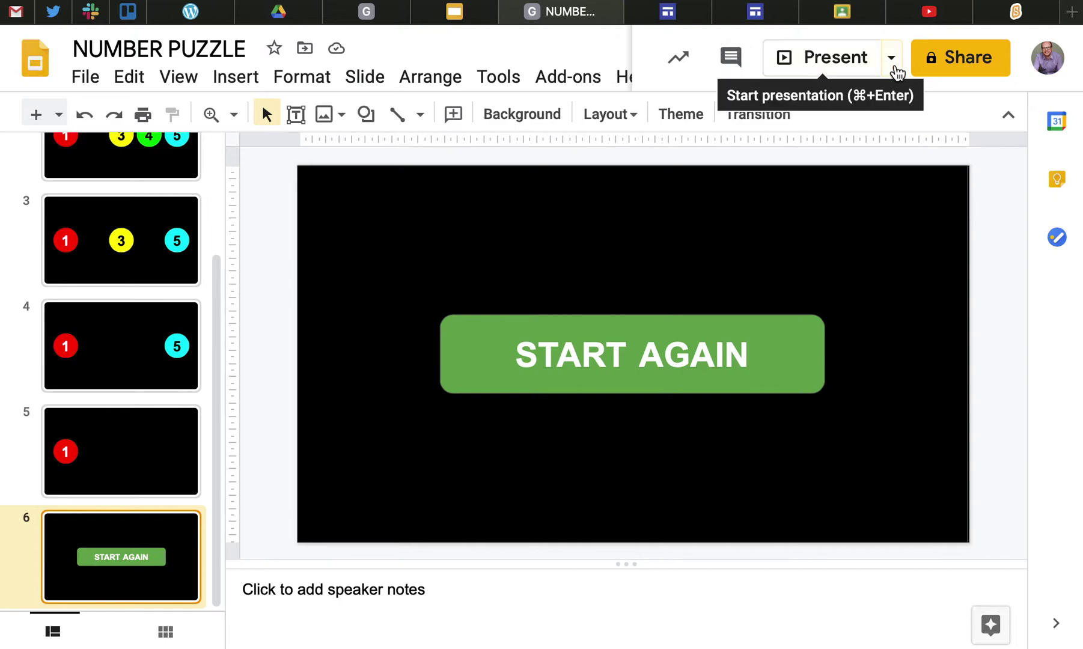
pyautogui.click(945, 11)
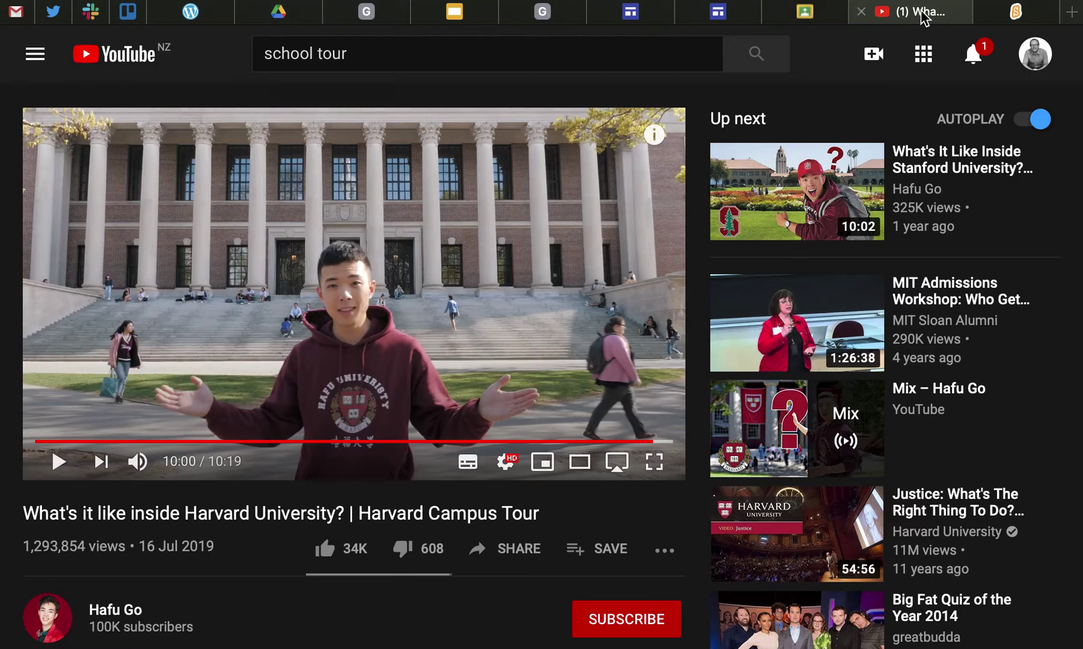
# Step: Go from the Harvard tour video via the My Maps map to the DIGITAL ESCAPE ROOM editor
pyautogui.click(369, 14)
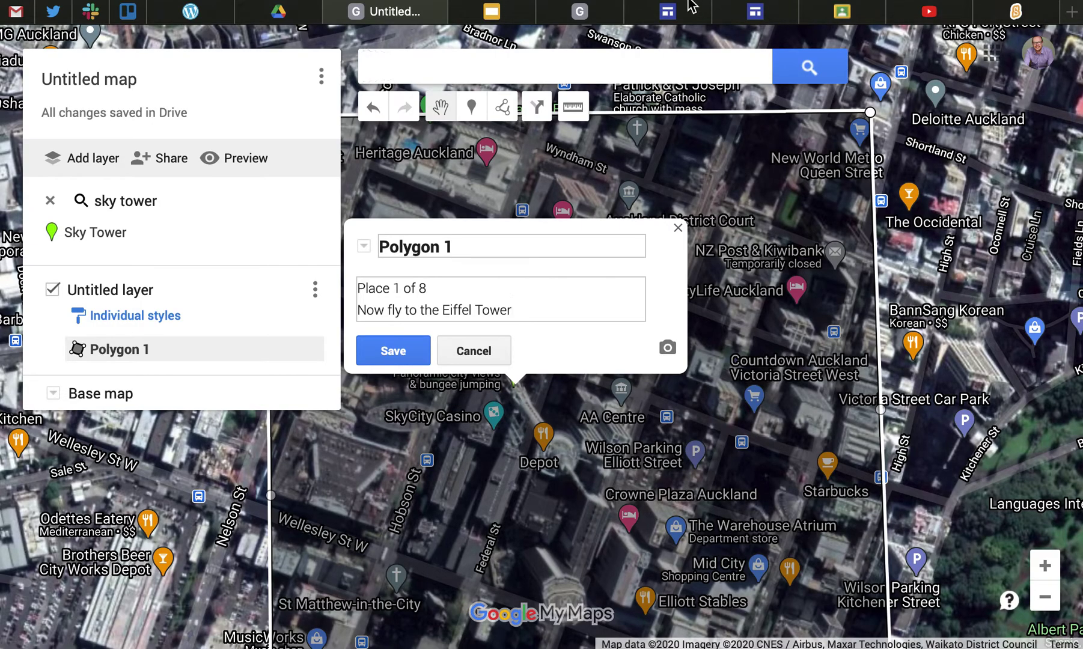
pyautogui.click(672, 17)
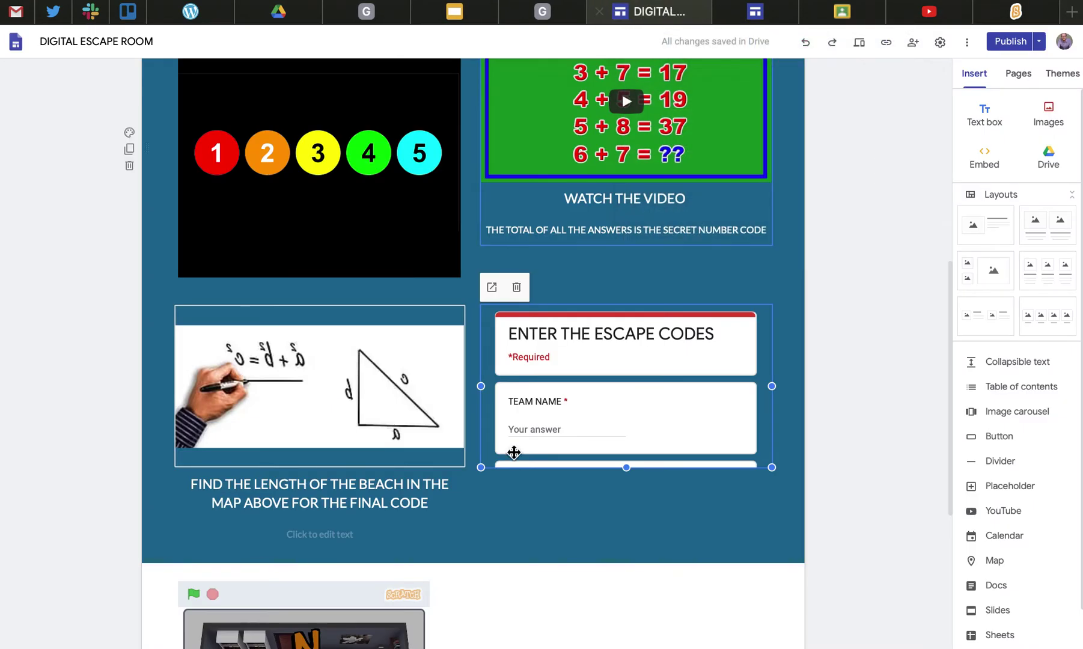
# Step: Deselect the escape-code form, scroll to the Scratch embed, and bring up the Untitled-4 project
pyautogui.click(914, 175)
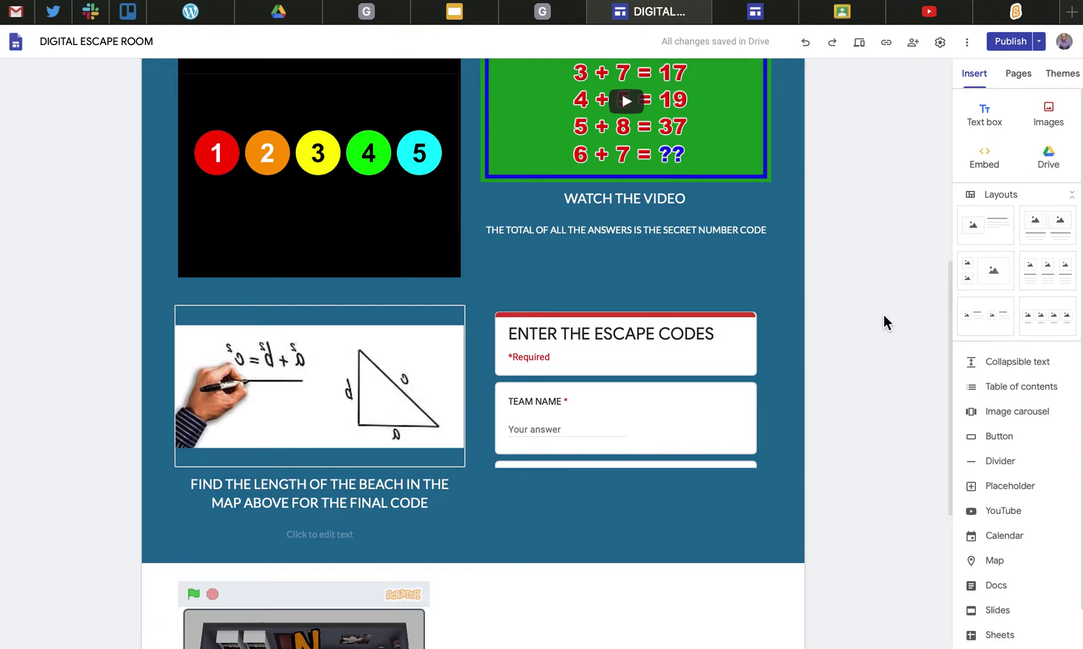
pyautogui.scroll(-3, 883, 314)
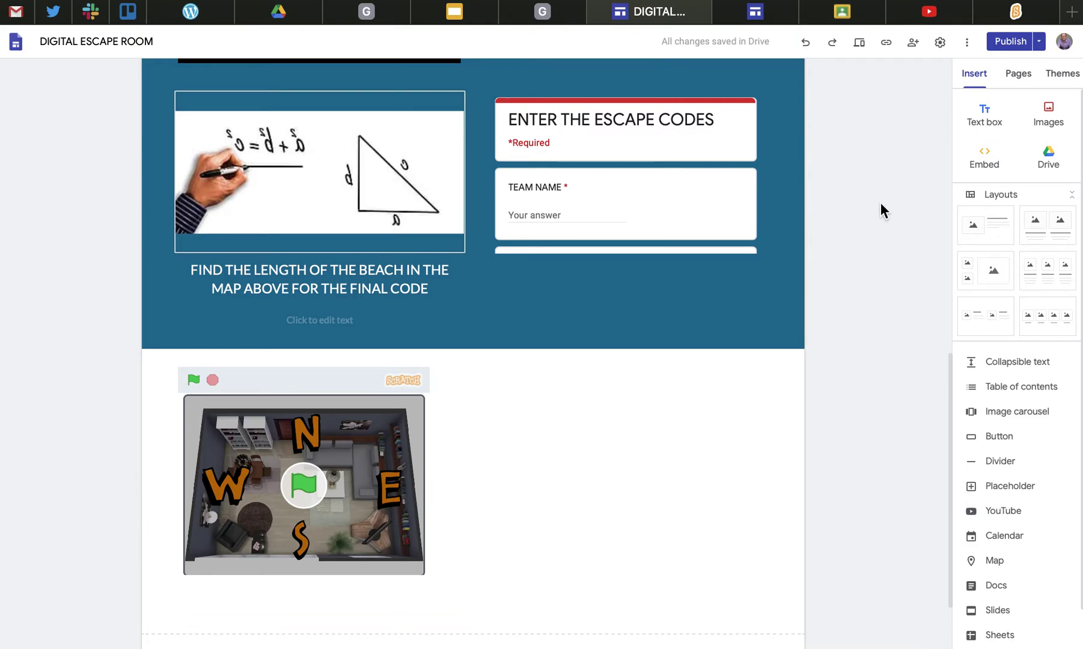
pyautogui.click(1016, 11)
# Step: Look over the Untitled-4 Scratch room page, then return to the live DIGITAL ESCAPE ROOM site
pyautogui.scroll(-5, 555, 332)
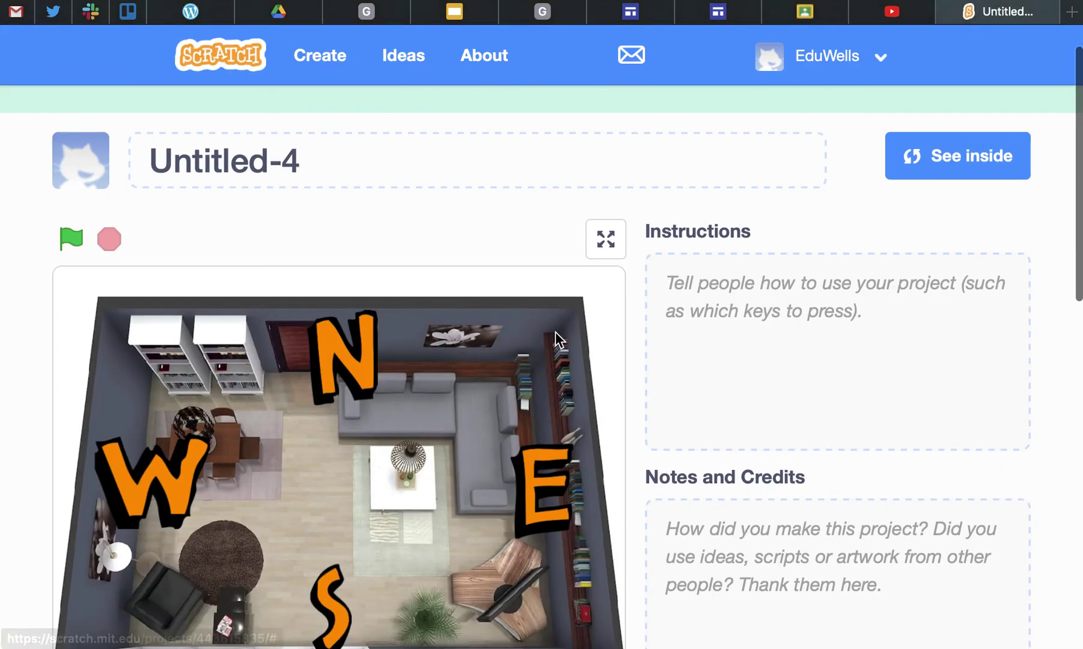
pyautogui.scroll(2, 555, 332)
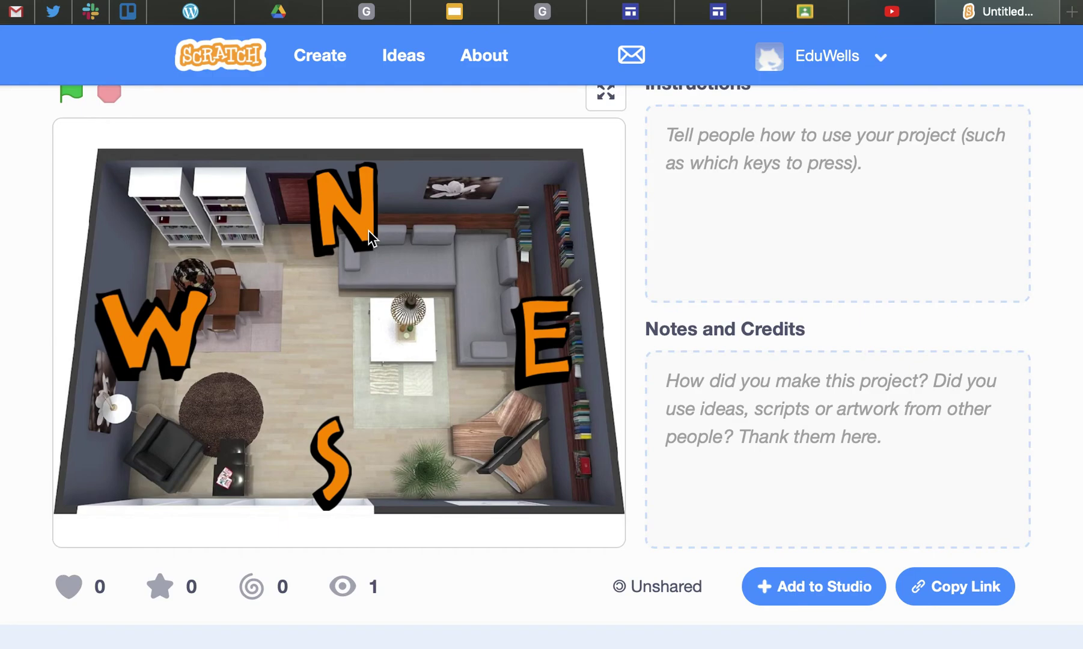
pyautogui.click(730, 13)
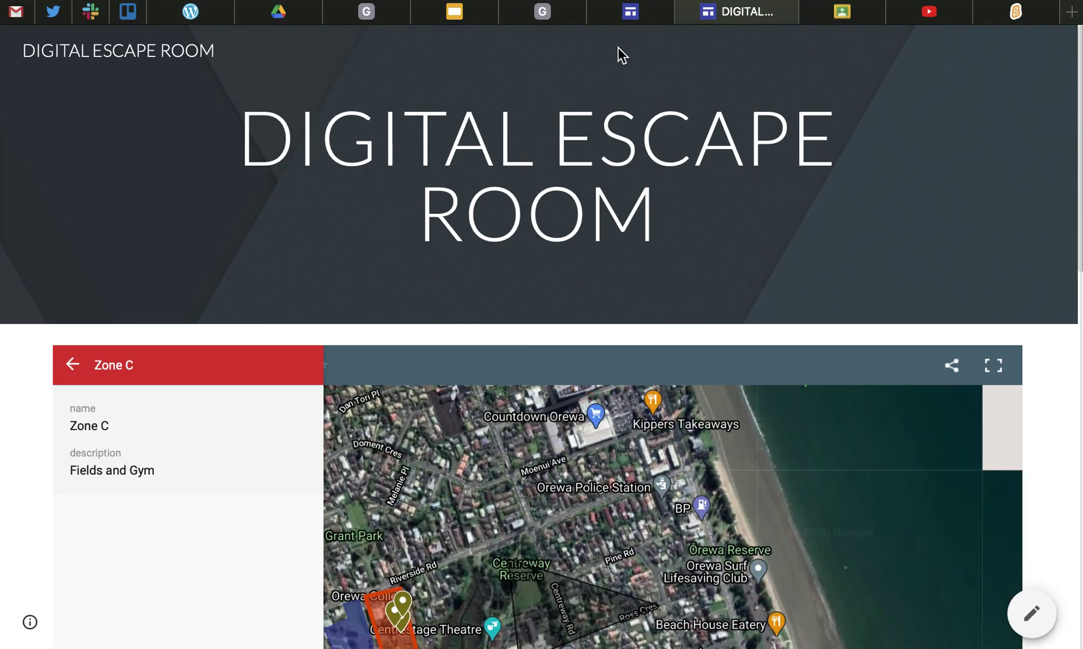
# Step: In the DIGITAL ESCAPE ROOM editor, scroll from the title banner and Orewa College map to the puzzles and back
pyautogui.click(630, 11)
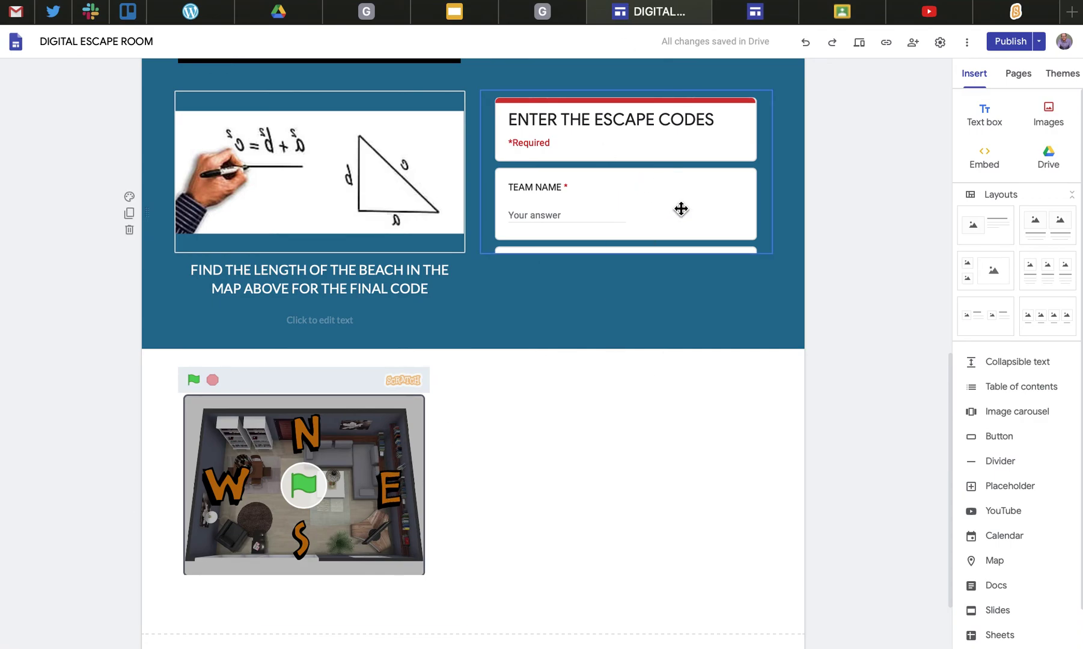
pyautogui.scroll(15, 562, 458)
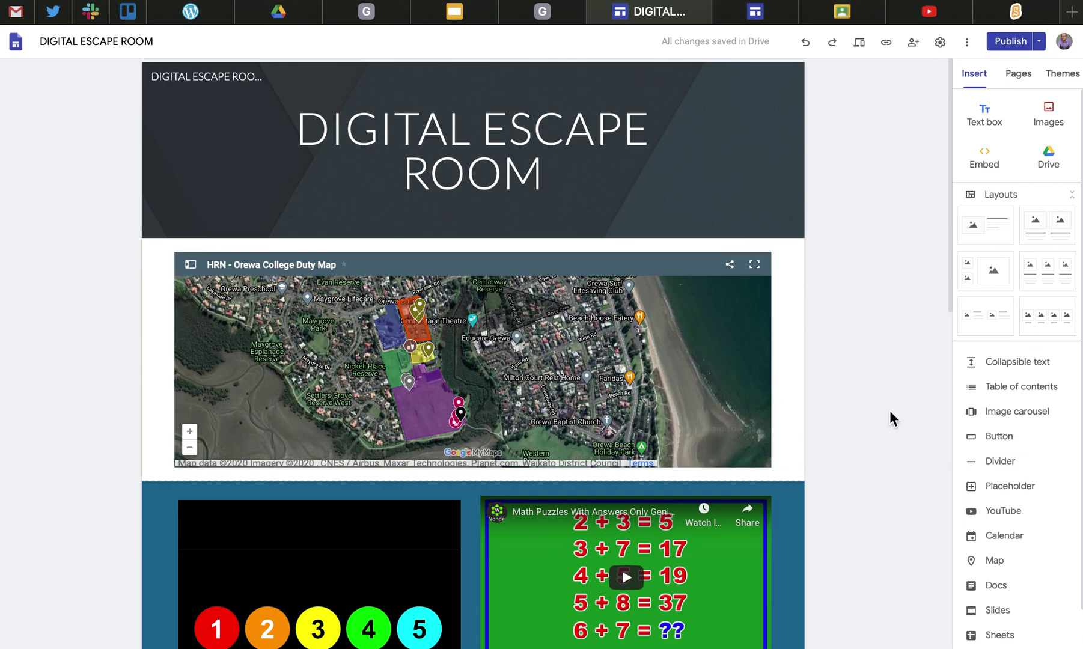
pyautogui.scroll(-9, 892, 418)
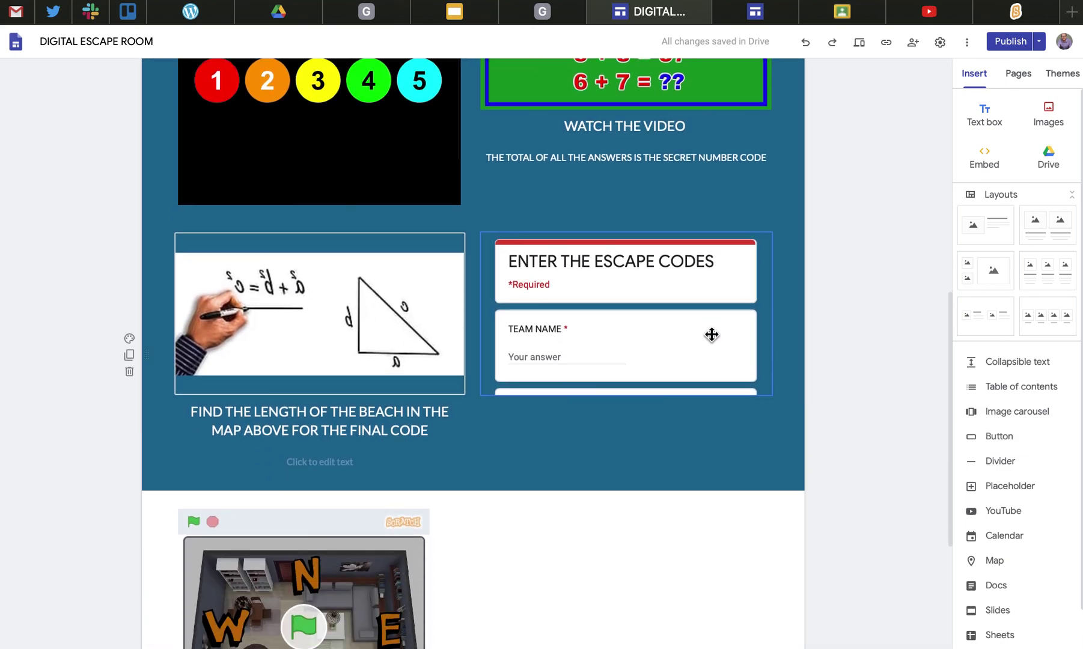
pyautogui.scroll(9, 910, 342)
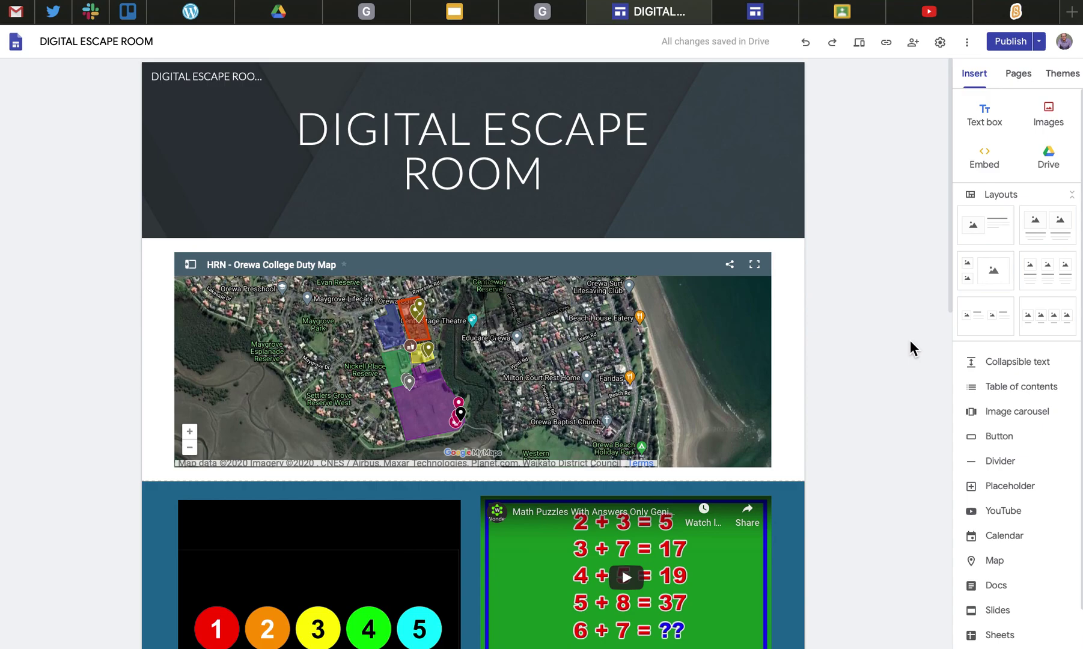